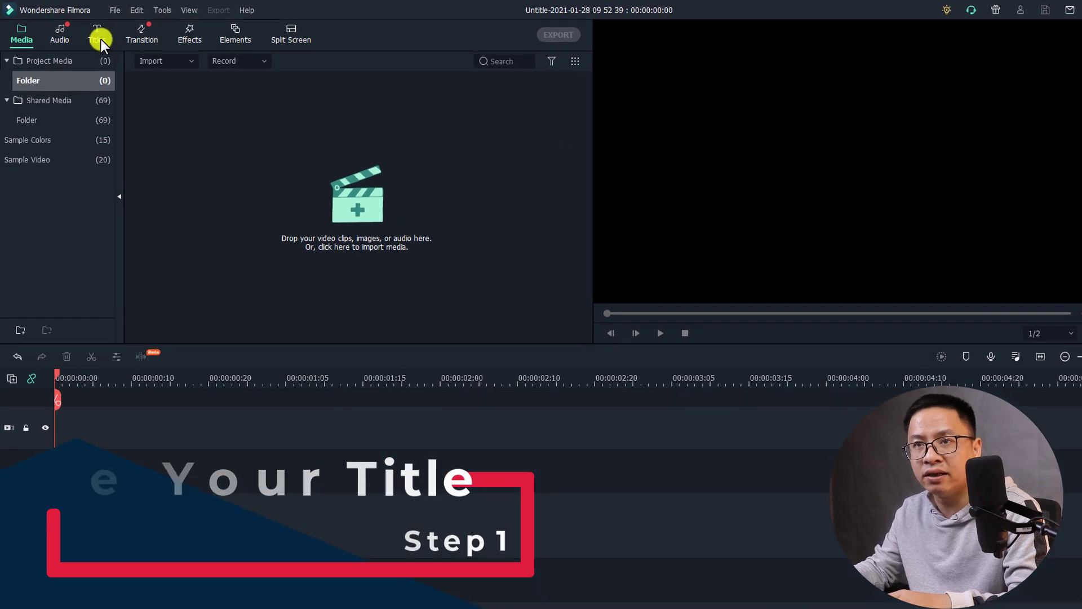
Add the Default Title preset from Included > Titles to the second timeline track.
{"action": "left_click", "coordinate": [107, 39]}
{"action": "double_click", "coordinate": [35, 96]}
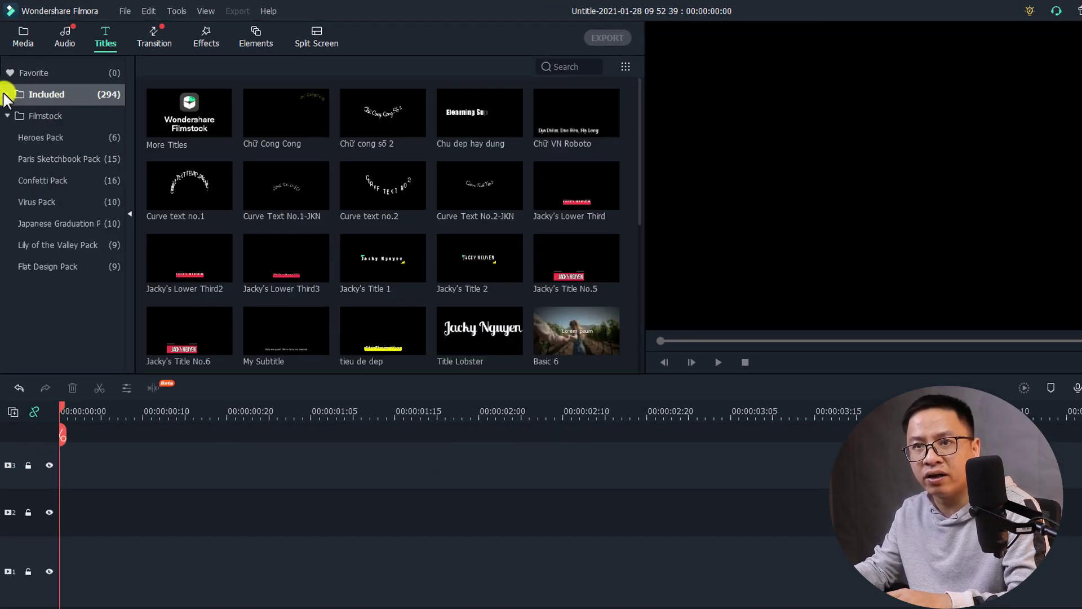
{"action": "left_click", "coordinate": [8, 94]}
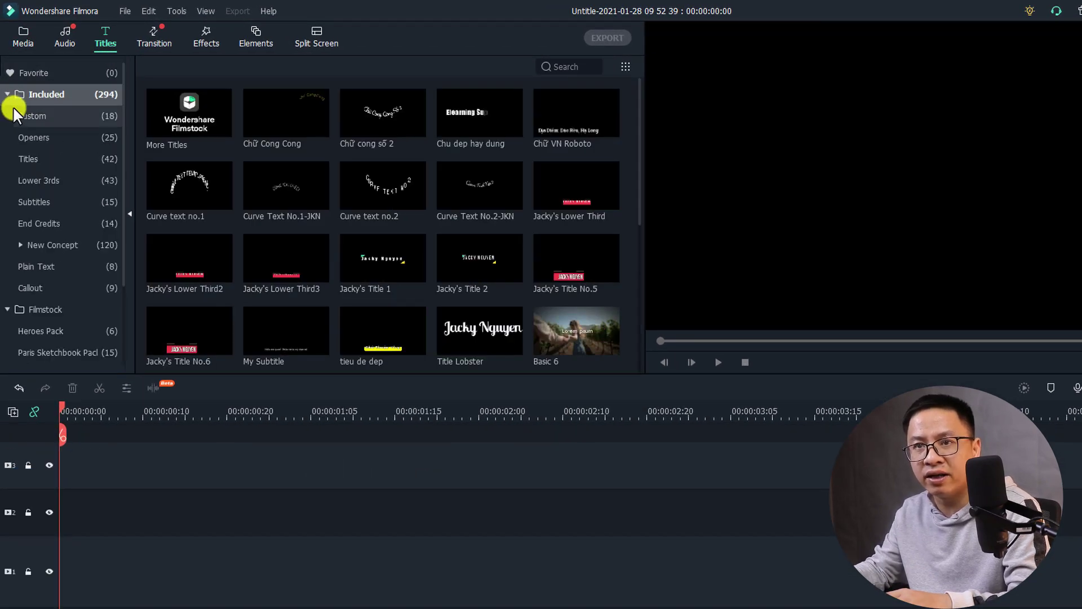
{"action": "left_click", "coordinate": [32, 157]}
{"action": "mouse_move", "coordinate": [164, 130]}
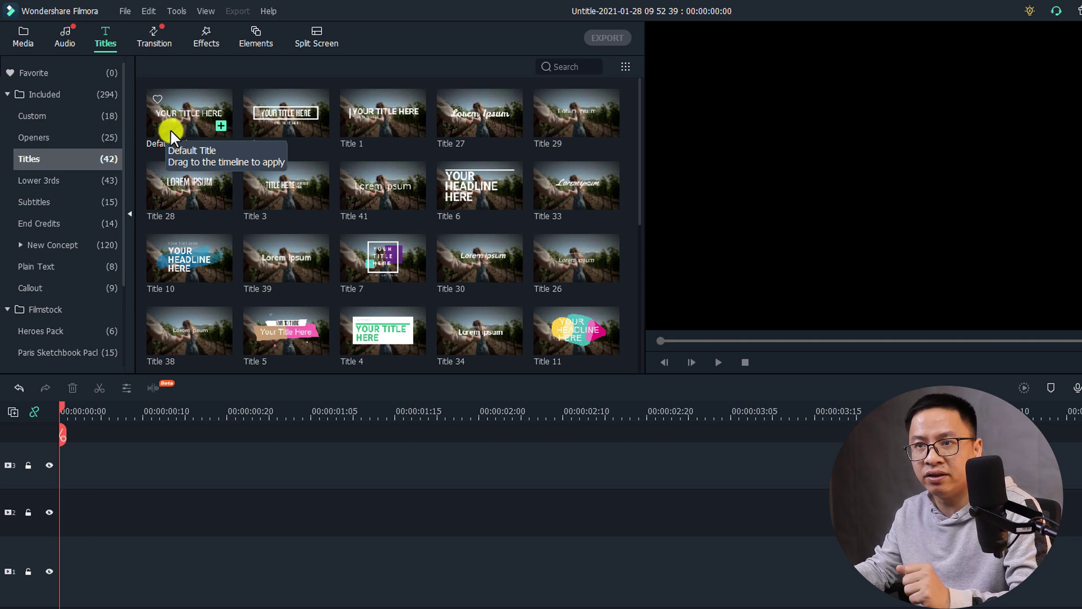
{"action": "left_click", "coordinate": [174, 127]}
{"action": "left_click_drag", "start_coordinate": [176, 129], "coordinate": [55, 527]}
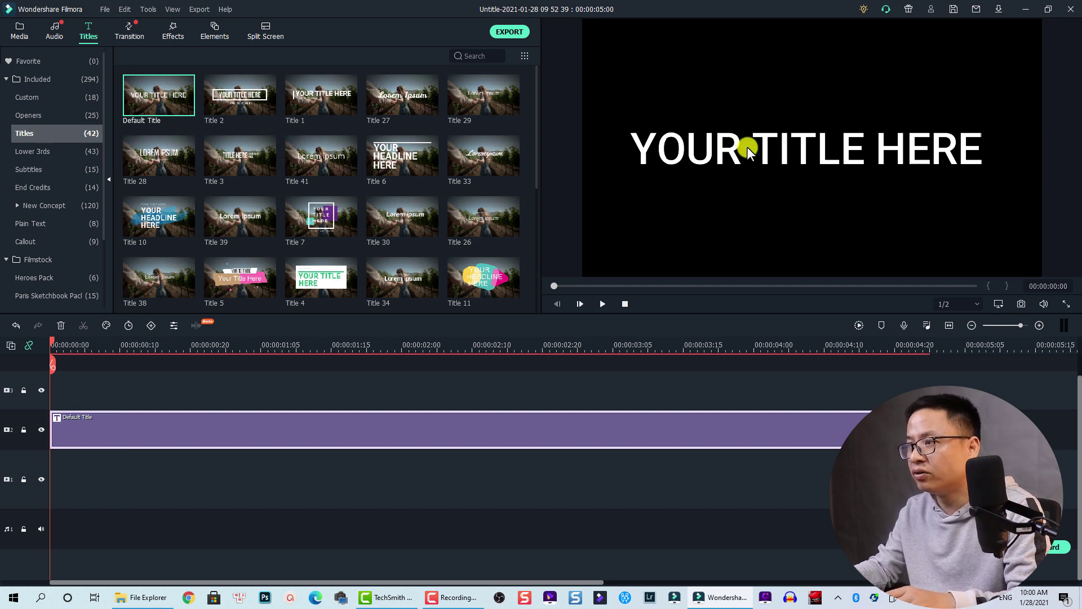
Replace the title text with the creator's name in Bebas Neue font and apply the edits.
{"action": "double_click", "coordinate": [181, 435]}
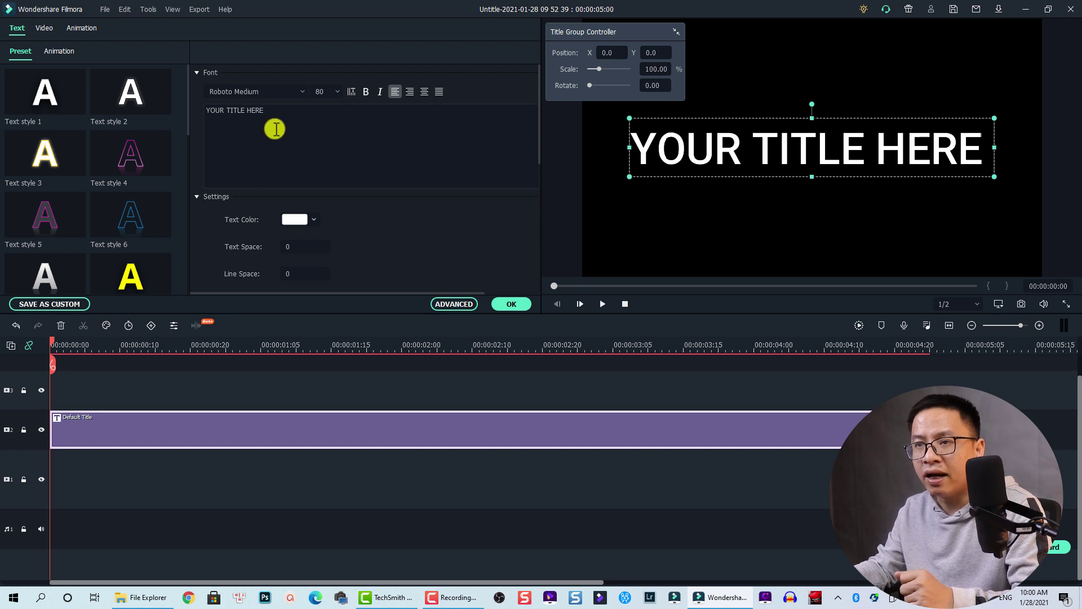
{"action": "key", "text": "ctrl+a"}
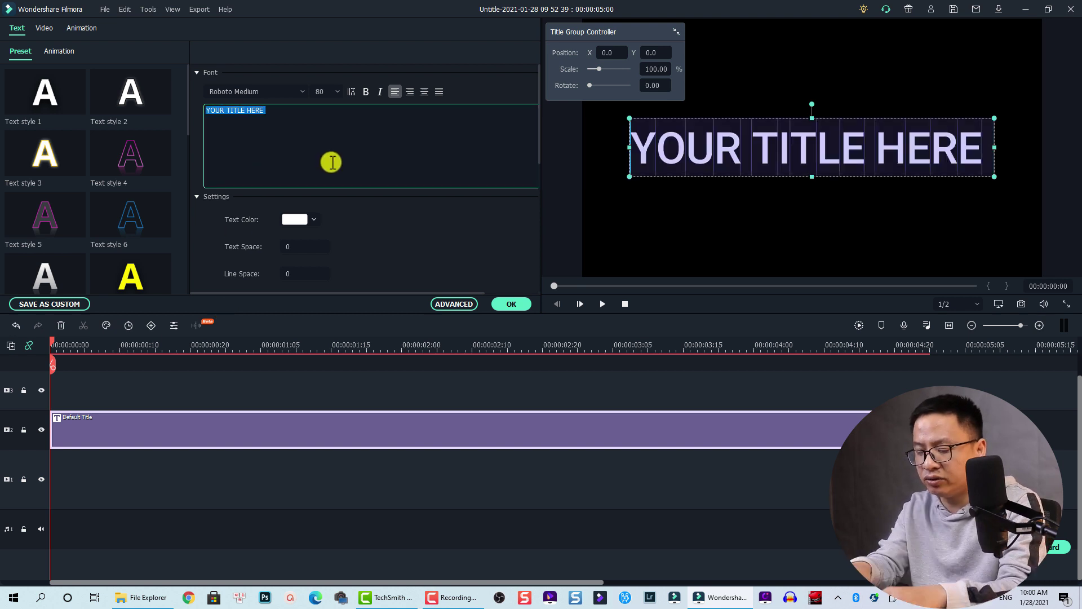
{"action": "type", "text": "Jacky Nguyen"}
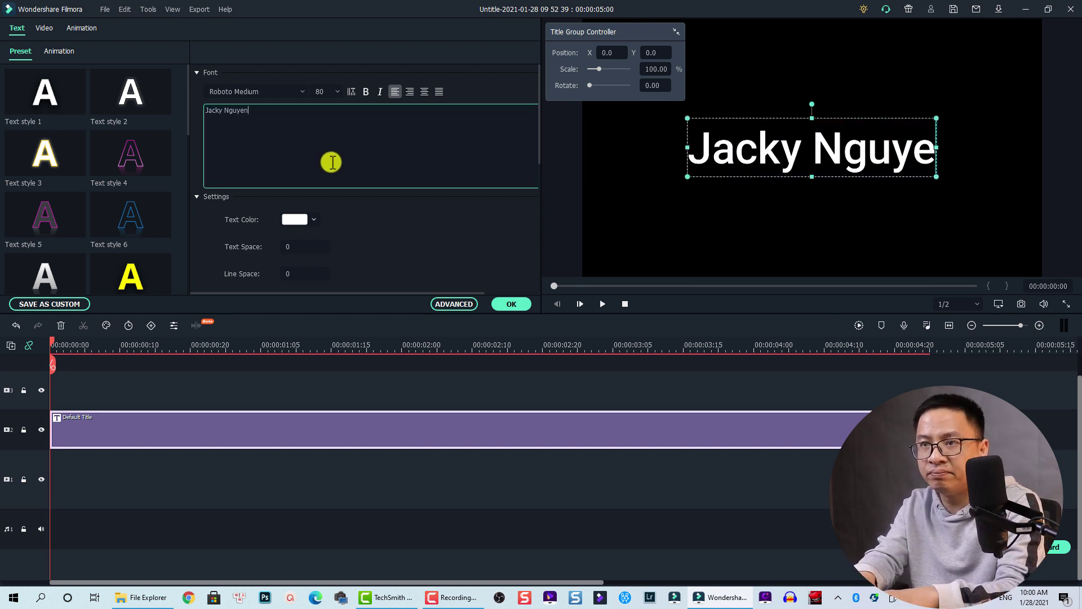
{"action": "left_click", "coordinate": [276, 90]}
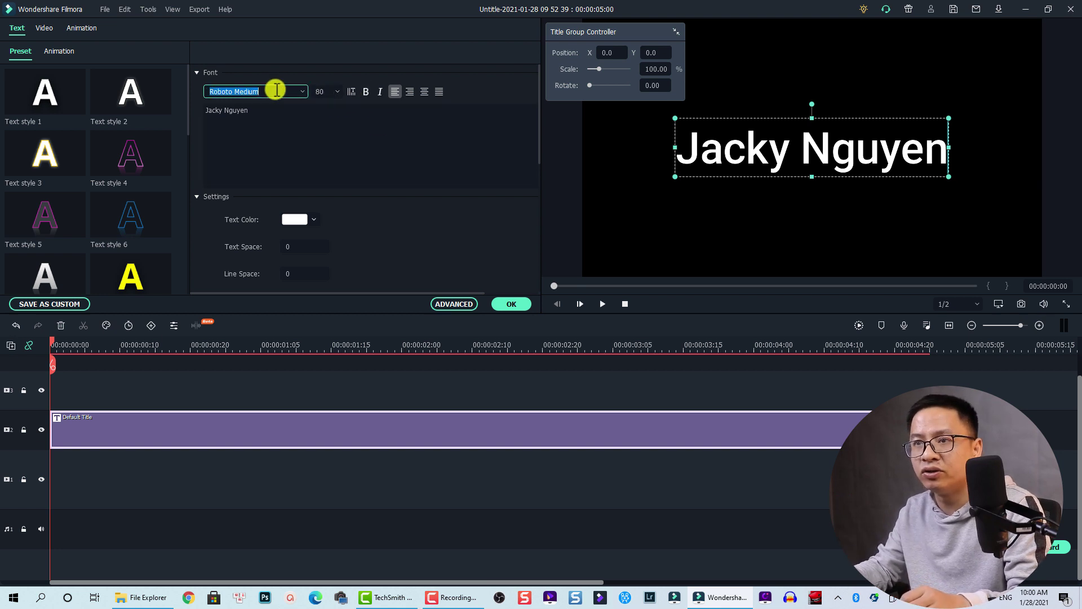
{"action": "type", "text": "bebas Neue"}
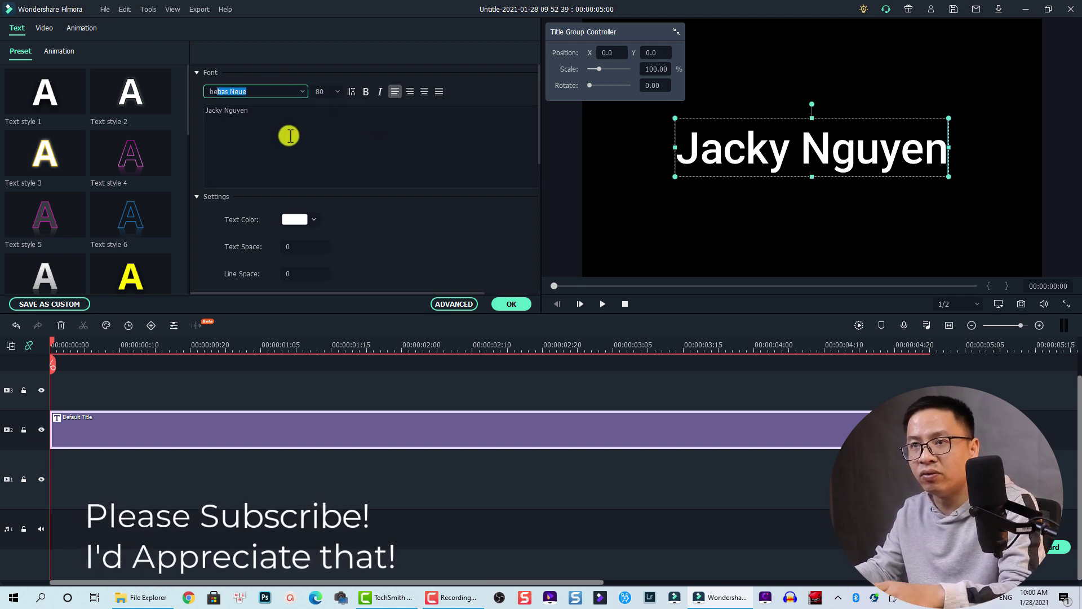
{"action": "key", "text": "Return"}
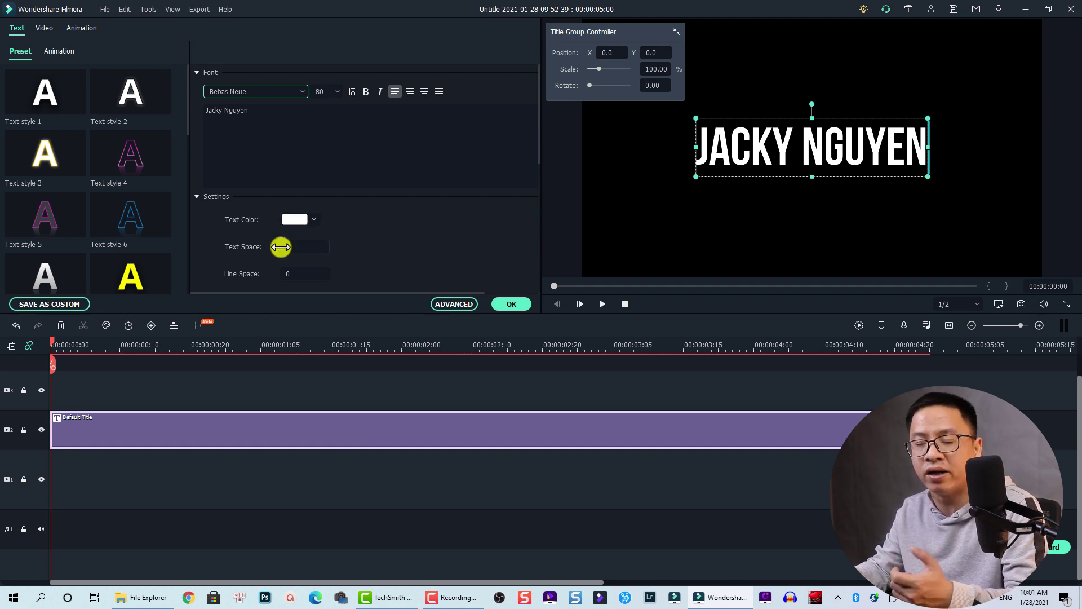
{"action": "left_click", "coordinate": [348, 136]}
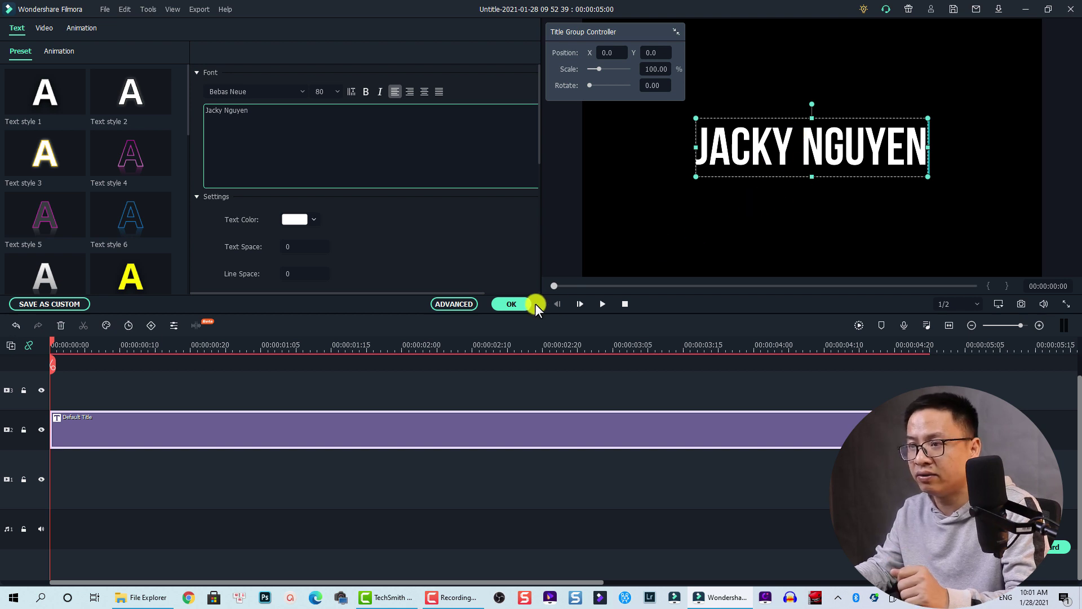
{"action": "left_click", "coordinate": [512, 304]}
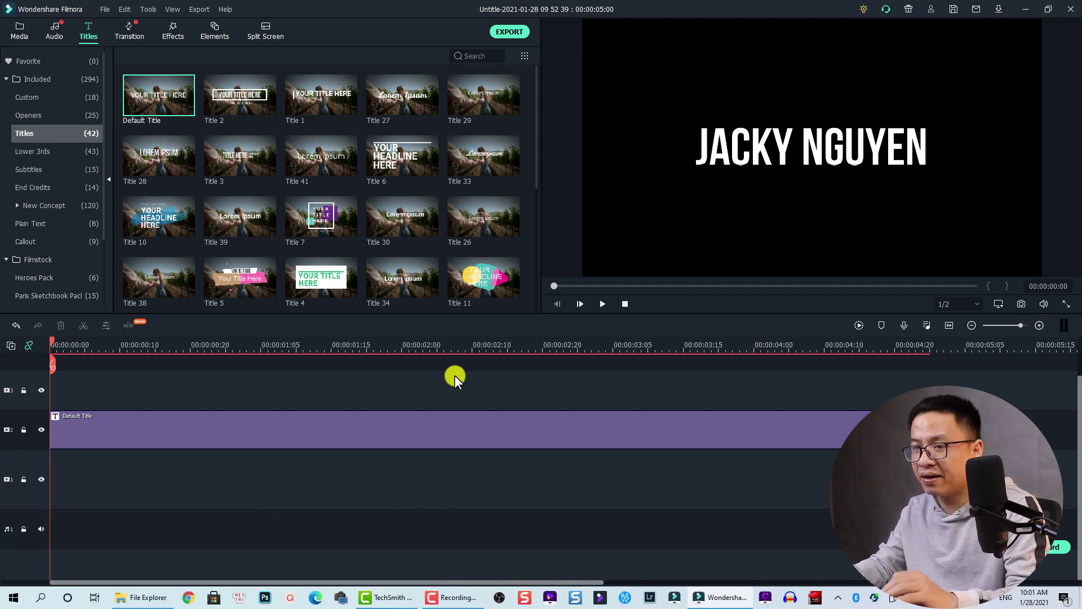
Save the current title frame as the still image Snapshot_22 in project media.
{"action": "left_click", "coordinate": [420, 421]}
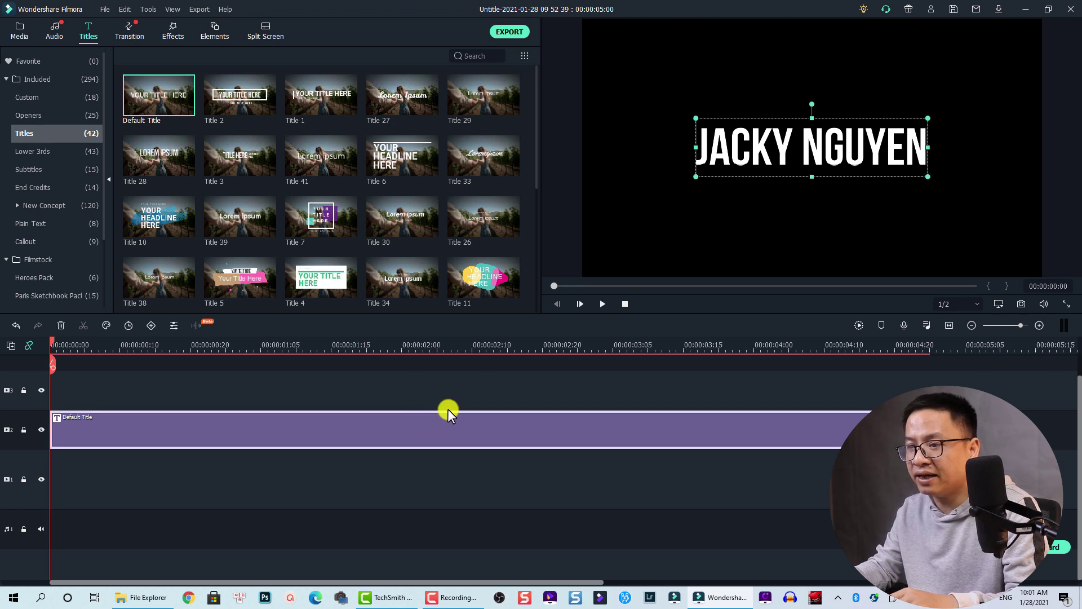
{"action": "left_click", "coordinate": [559, 371]}
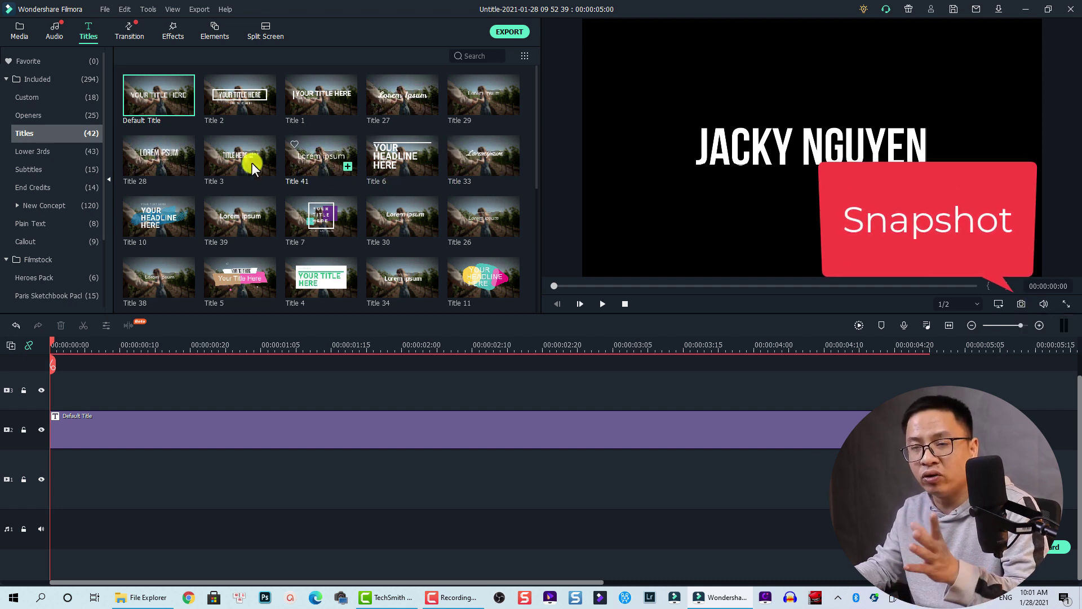
{"action": "left_click", "coordinate": [20, 31]}
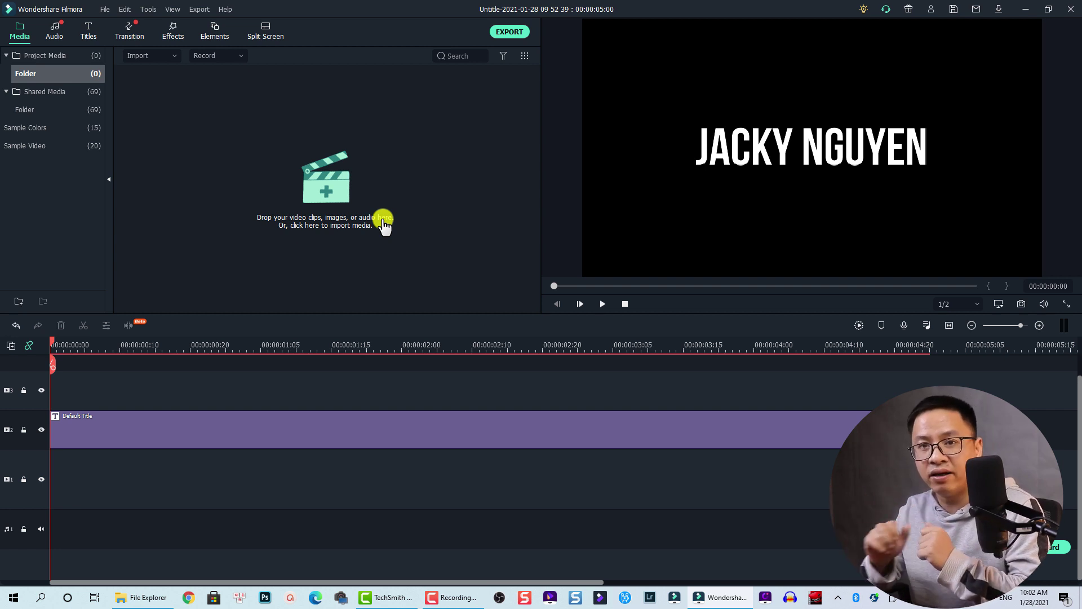
{"action": "left_click", "coordinate": [1021, 304]}
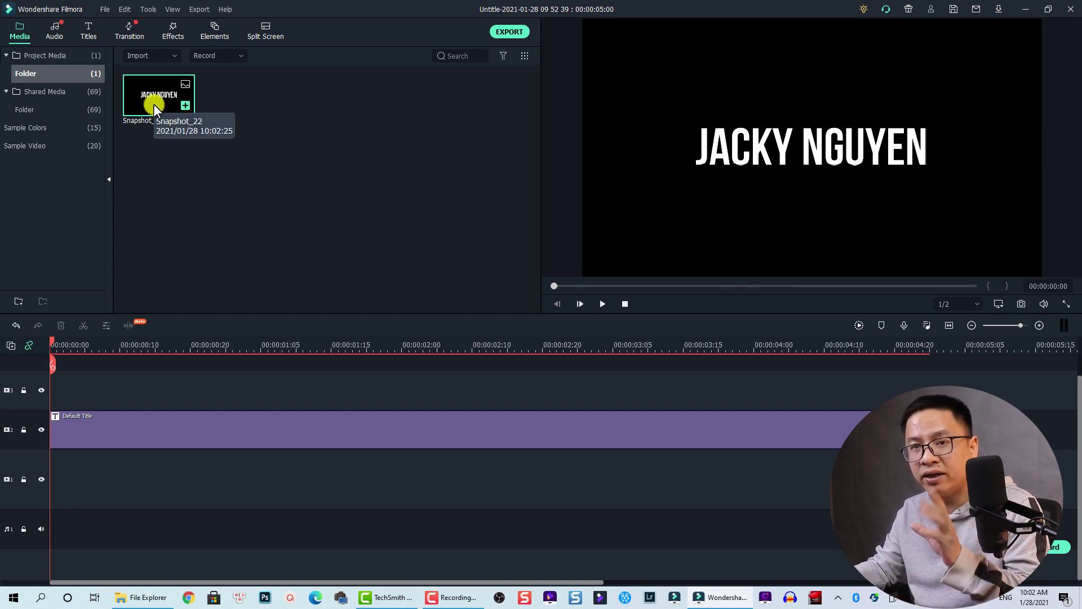
Replace the Default Title clip on the second track with the Snapshot_22 still.
{"action": "right_click", "coordinate": [153, 104]}
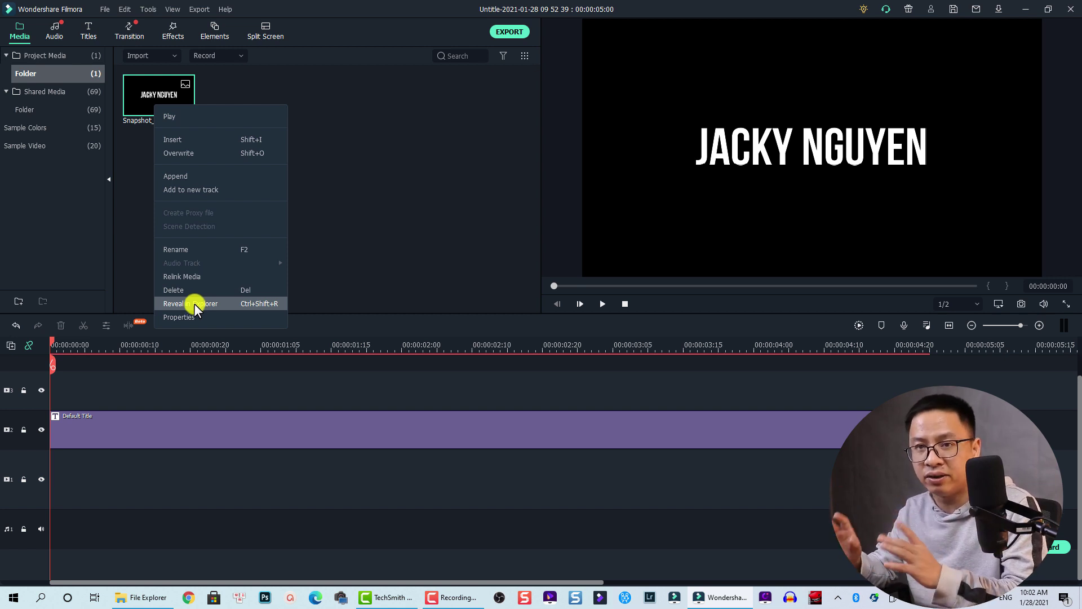
{"action": "left_click", "coordinate": [455, 462]}
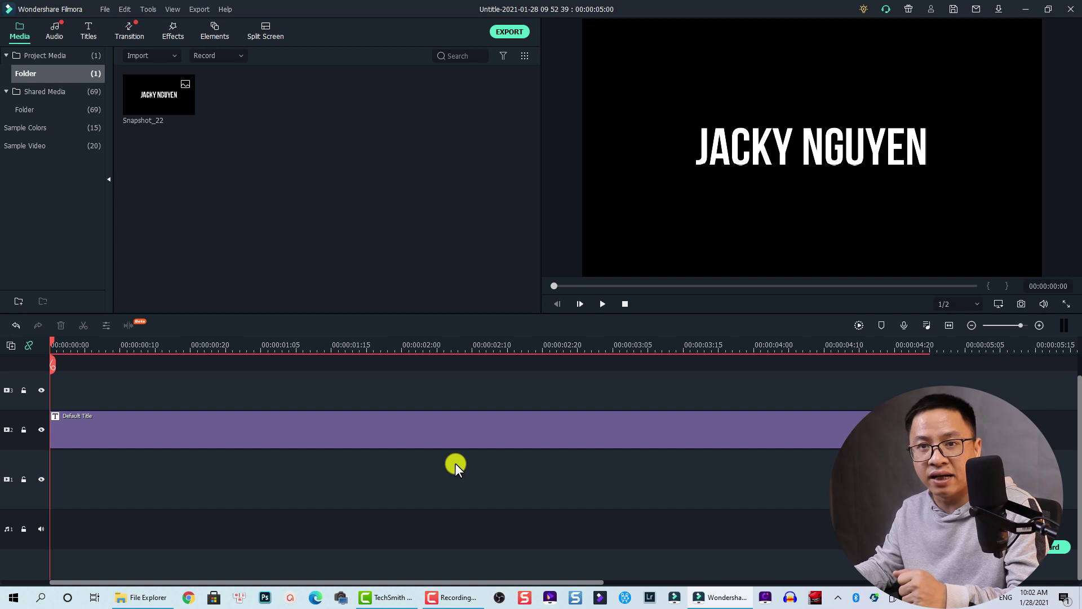
{"action": "left_click", "coordinate": [331, 418]}
{"action": "key", "text": "Delete"}
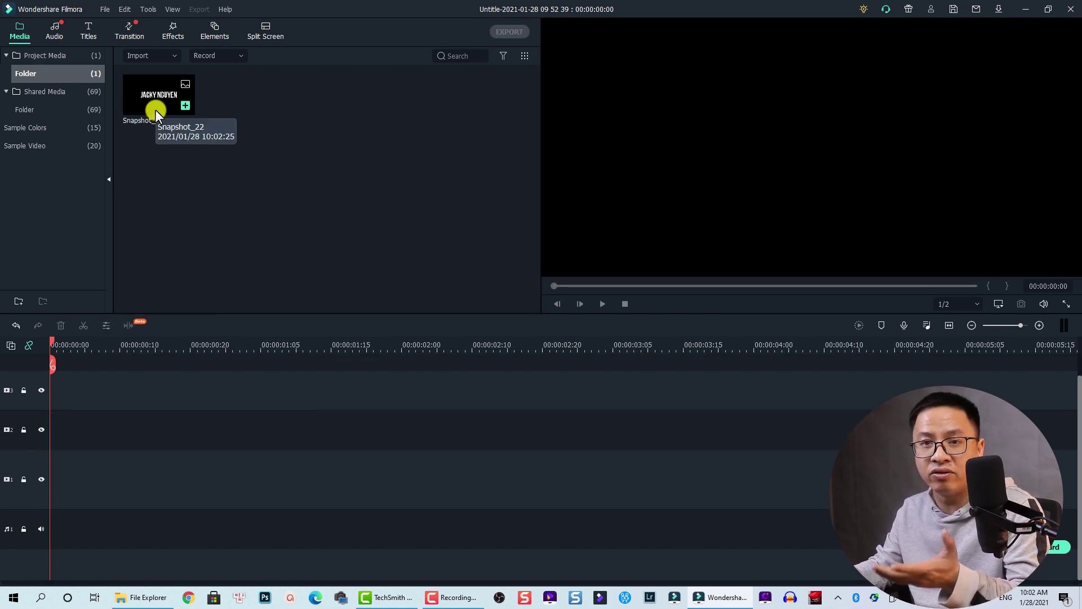
{"action": "left_click_drag", "start_coordinate": [155, 109], "coordinate": [49, 429]}
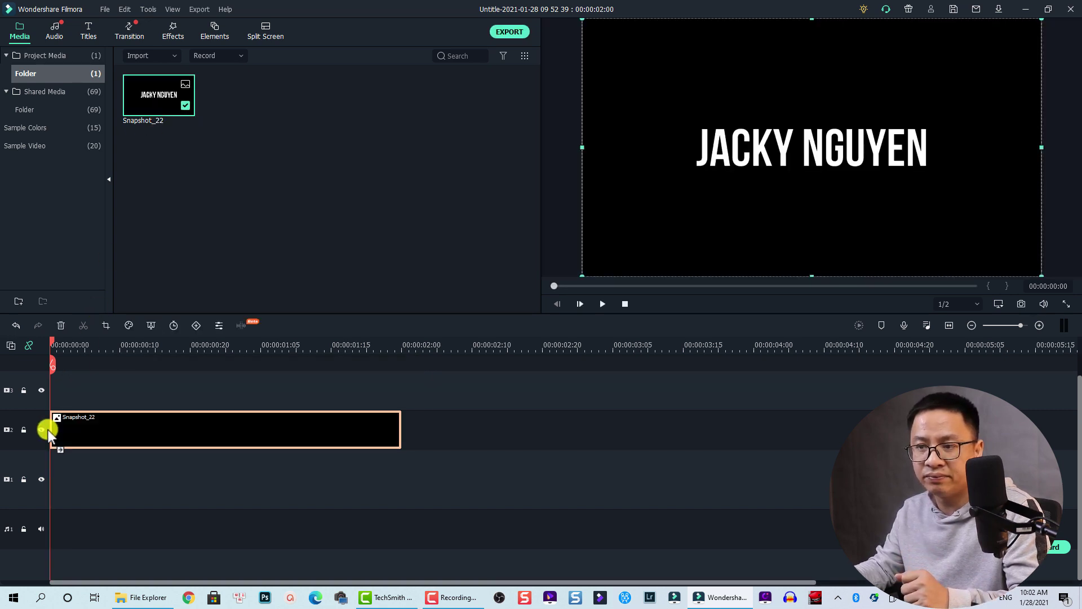
Play back the Snapshot_22 title and stop at about 00:00:00:21.
{"action": "left_click", "coordinate": [417, 470]}
{"action": "key", "text": "space"}
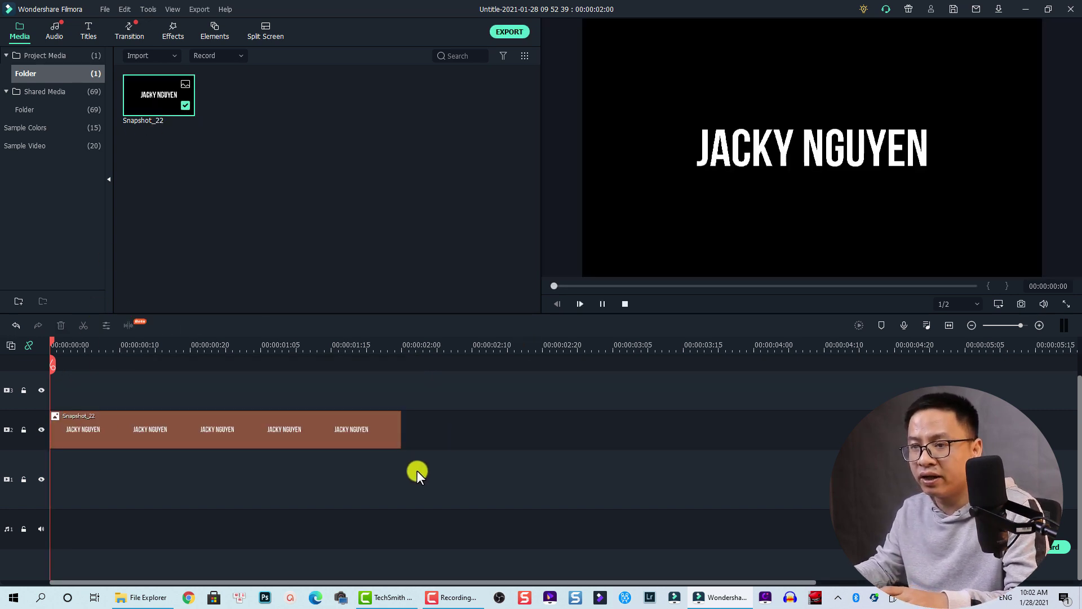
{"action": "key", "text": "space"}
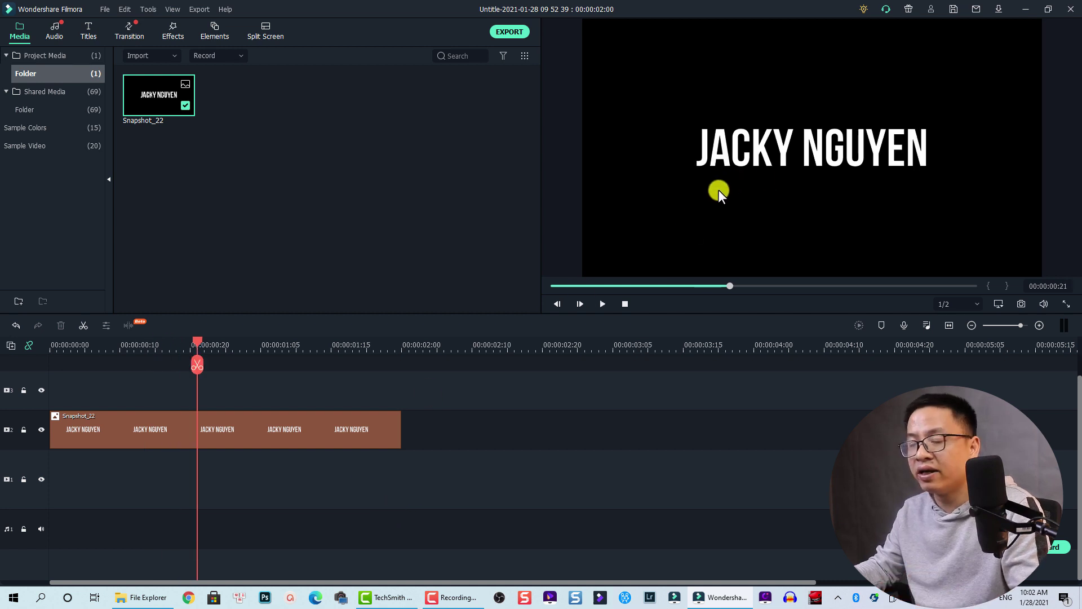
Change the Snapshot_22 clip's duration from 00:00:02:00 to 00:00:03:00.
{"action": "right_click", "coordinate": [322, 427]}
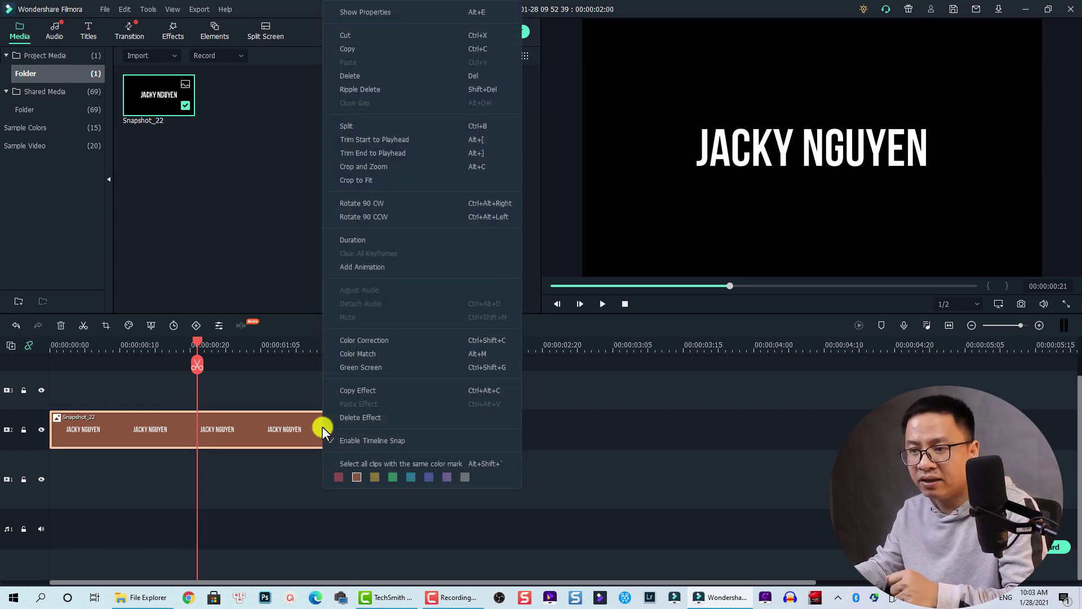
{"action": "left_click", "coordinate": [359, 244]}
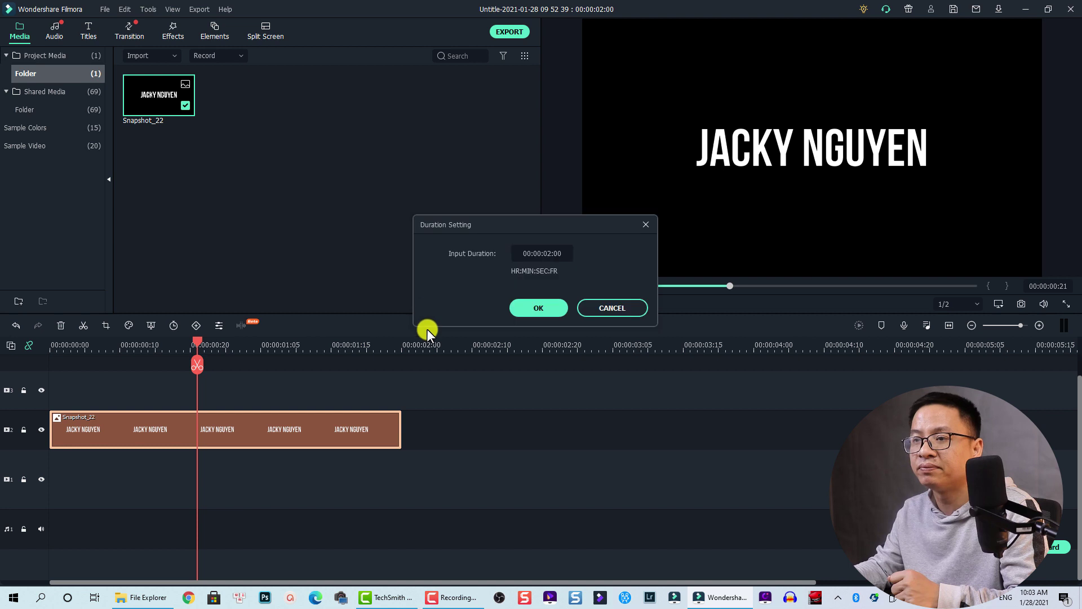
{"action": "left_click", "coordinate": [548, 252]}
{"action": "left_click", "coordinate": [550, 253]}
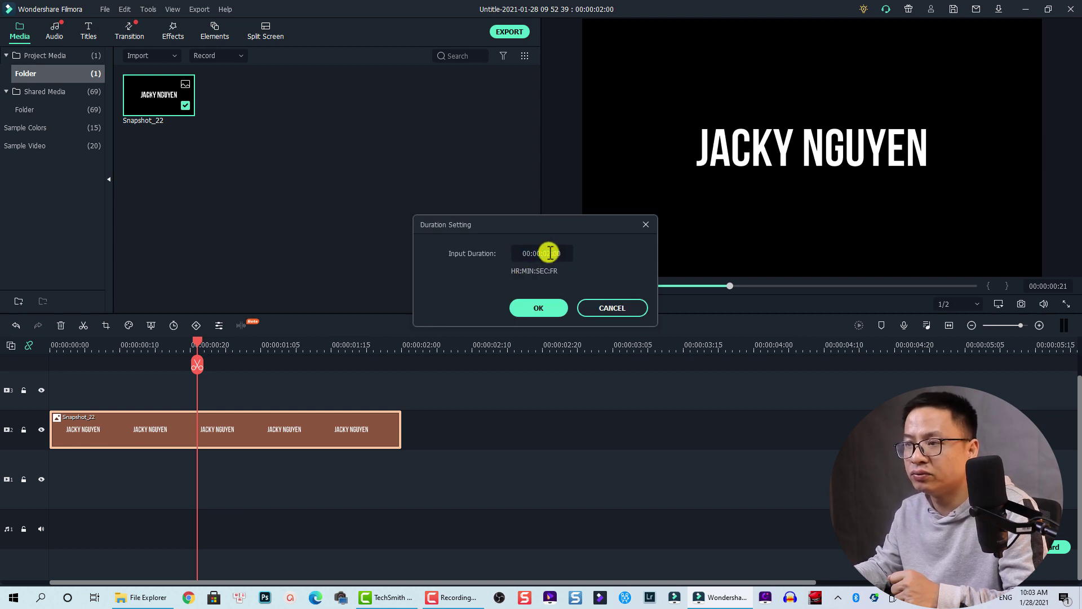
{"action": "key", "text": "BackSpace"}
{"action": "type", "text": "3"}
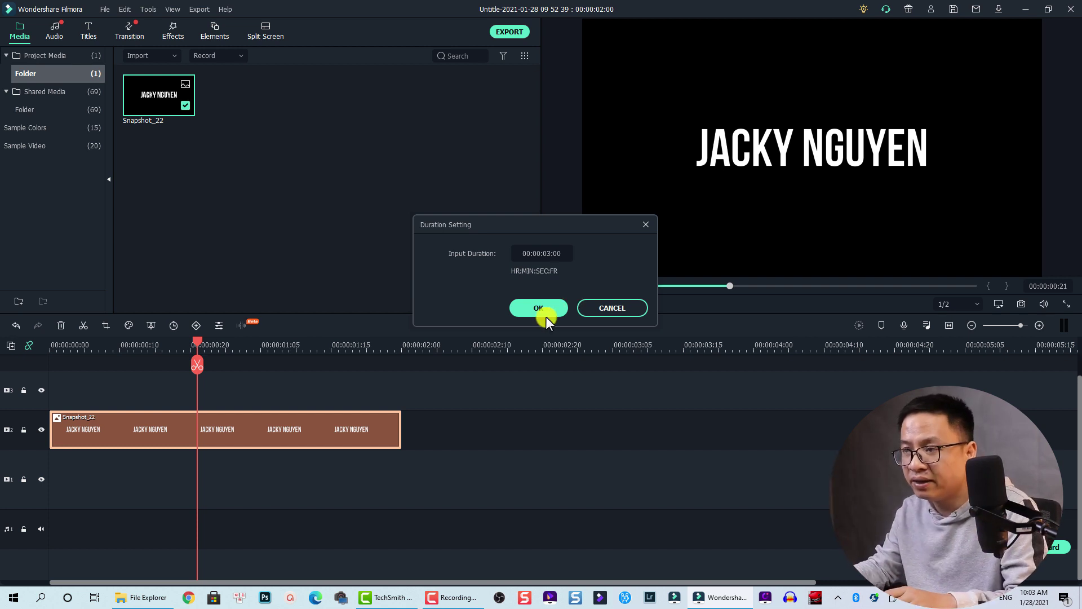
{"action": "left_click", "coordinate": [539, 304]}
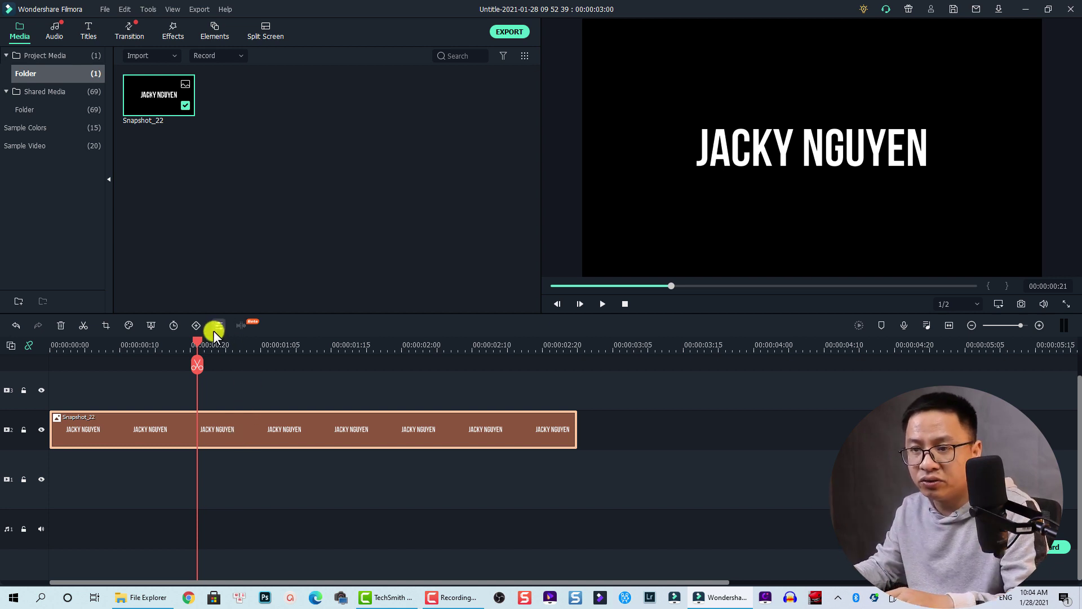
Split the title clip at about 00:00:01:08 and 00:00:02:00 into three pieces.
{"action": "left_click_drag", "start_coordinate": [196, 339], "coordinate": [286, 362]}
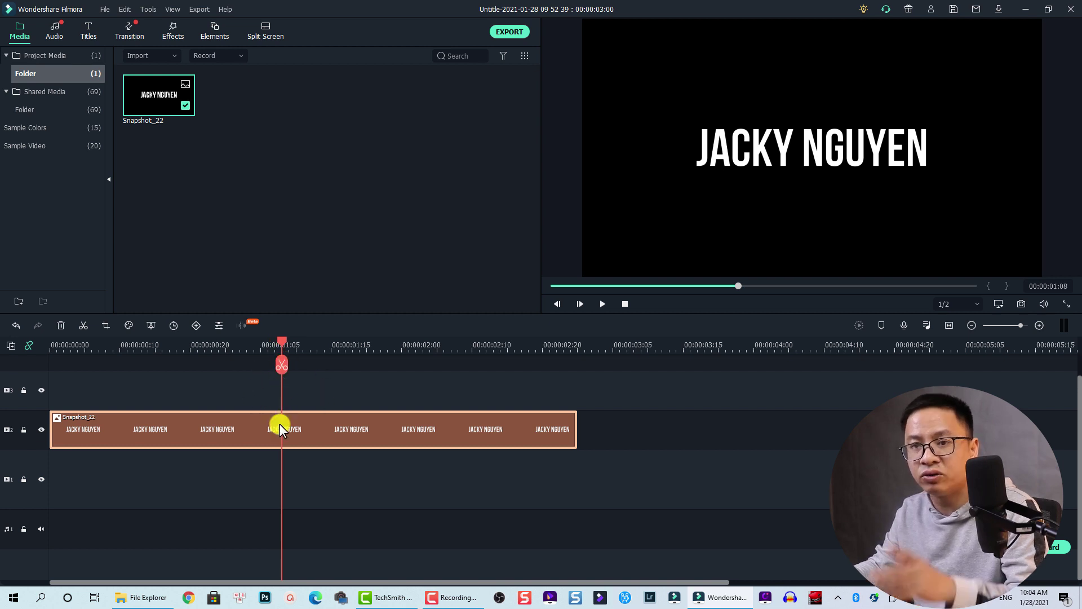
{"action": "left_click", "coordinate": [281, 364]}
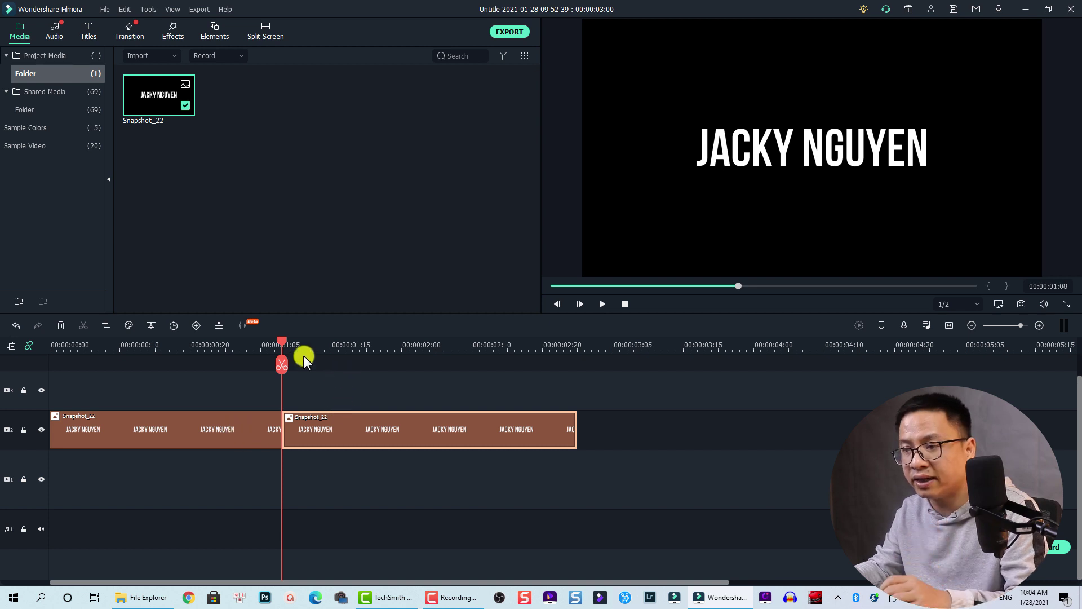
{"action": "left_click_drag", "start_coordinate": [280, 341], "coordinate": [432, 350]}
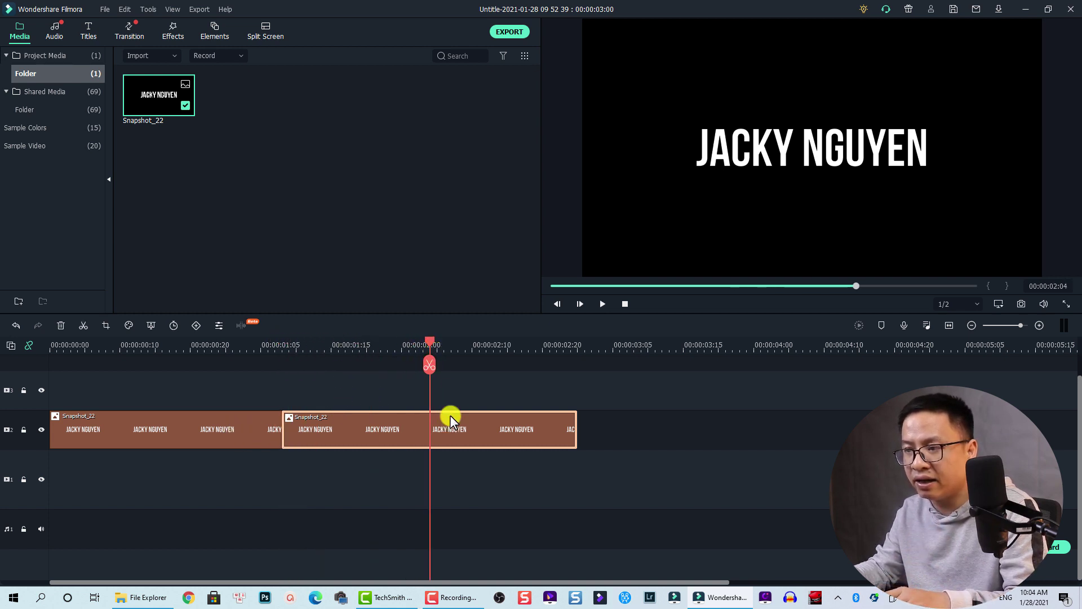
{"action": "left_click", "coordinate": [430, 365]}
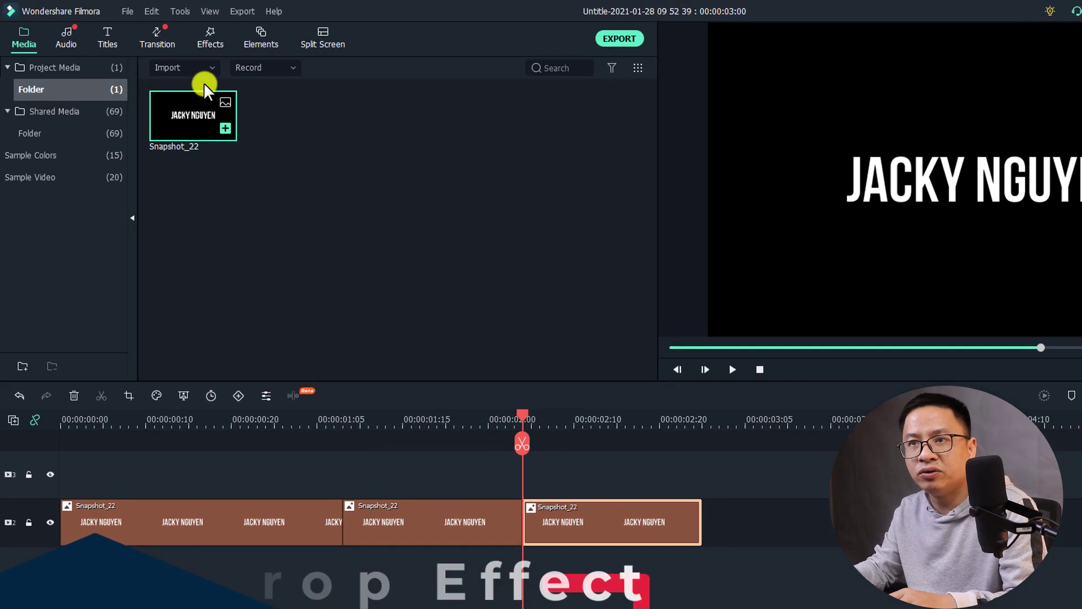
Apply the Included Strong Glitch and Chromatic Aberration effects to the first Snapshot_22 piece.
{"action": "left_click", "coordinate": [184, 42]}
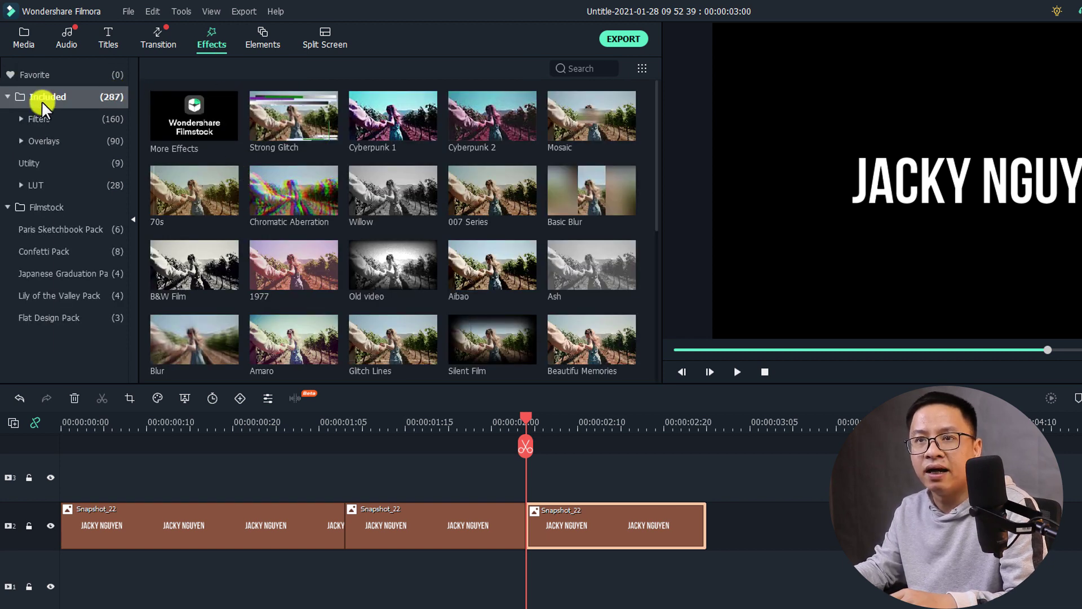
{"action": "left_click", "coordinate": [44, 99]}
{"action": "left_click", "coordinate": [46, 102]}
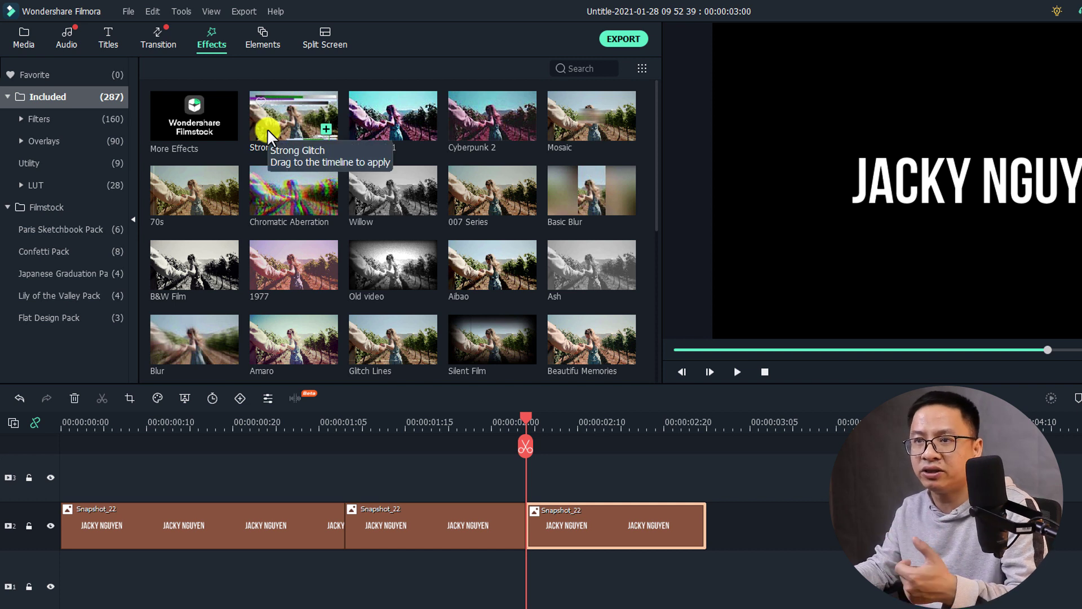
{"action": "left_click_drag", "start_coordinate": [269, 139], "coordinate": [124, 529]}
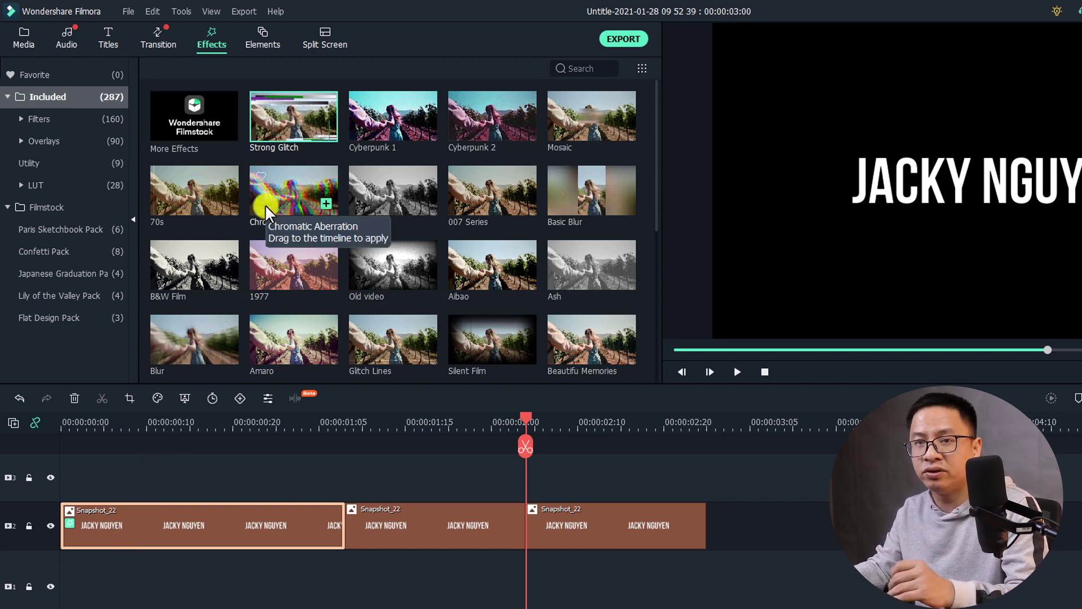
{"action": "left_click_drag", "start_coordinate": [270, 206], "coordinate": [104, 532]}
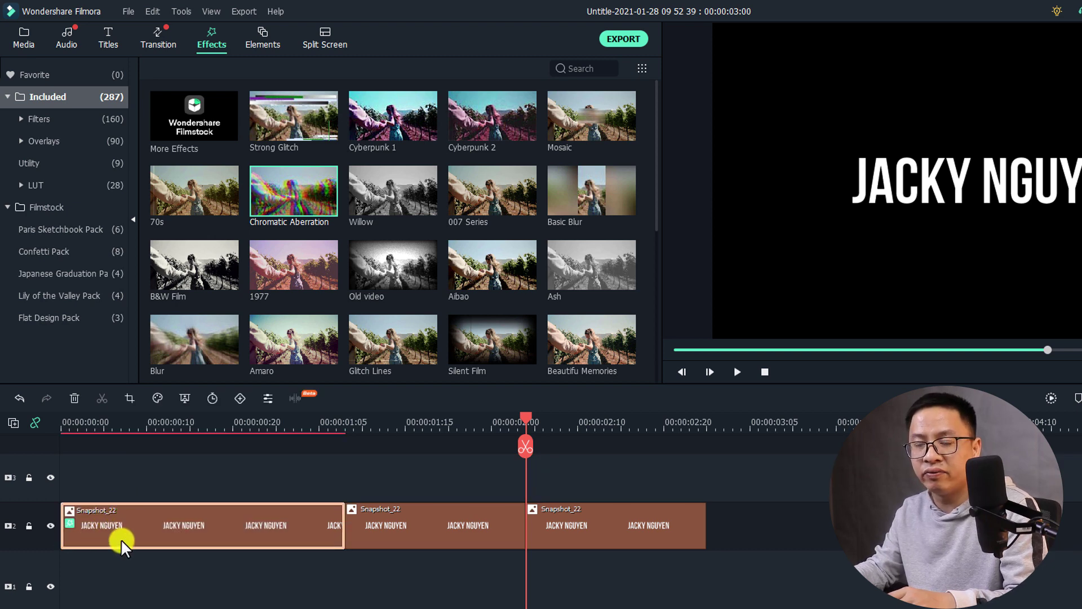
{"action": "scroll", "coordinate": [457, 268], "scroll_direction": "down", "scroll_amount": 5}
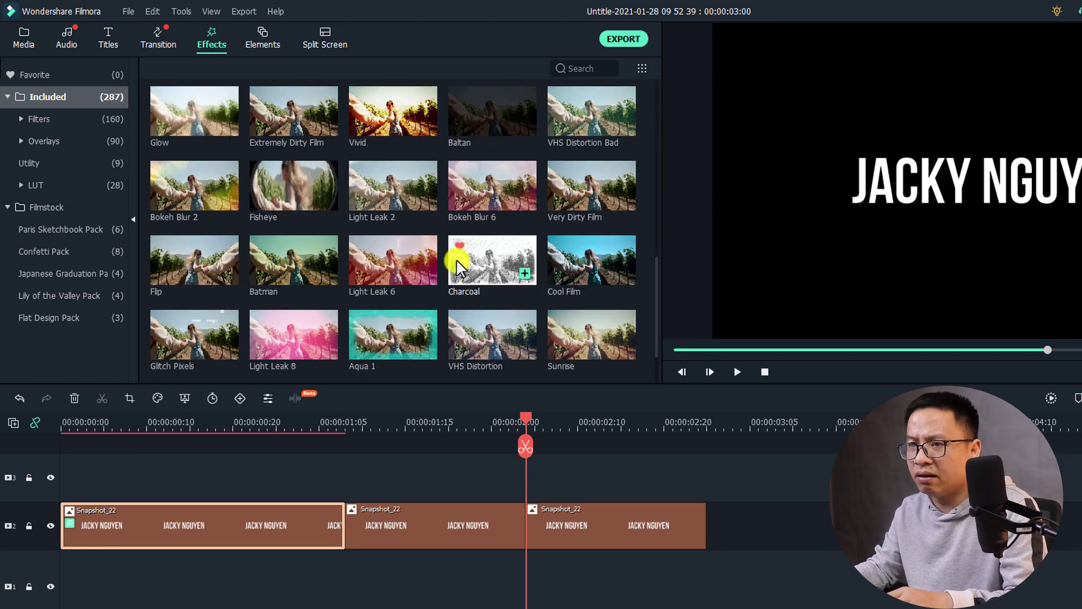
{"action": "scroll", "coordinate": [338, 273], "scroll_direction": "up", "scroll_amount": 4}
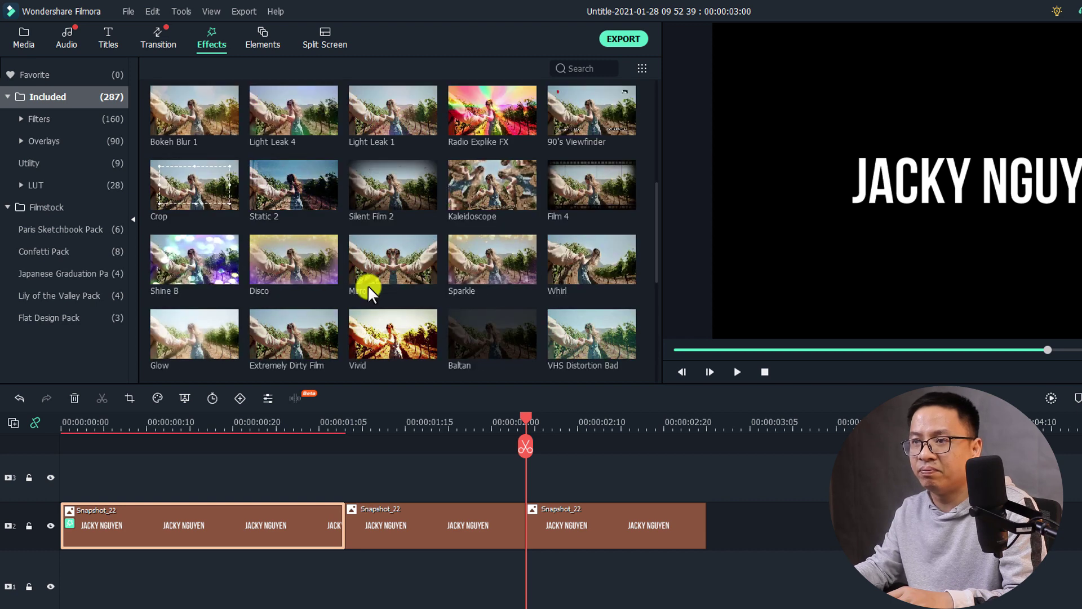
{"action": "scroll", "coordinate": [369, 291], "scroll_direction": "down", "scroll_amount": 5}
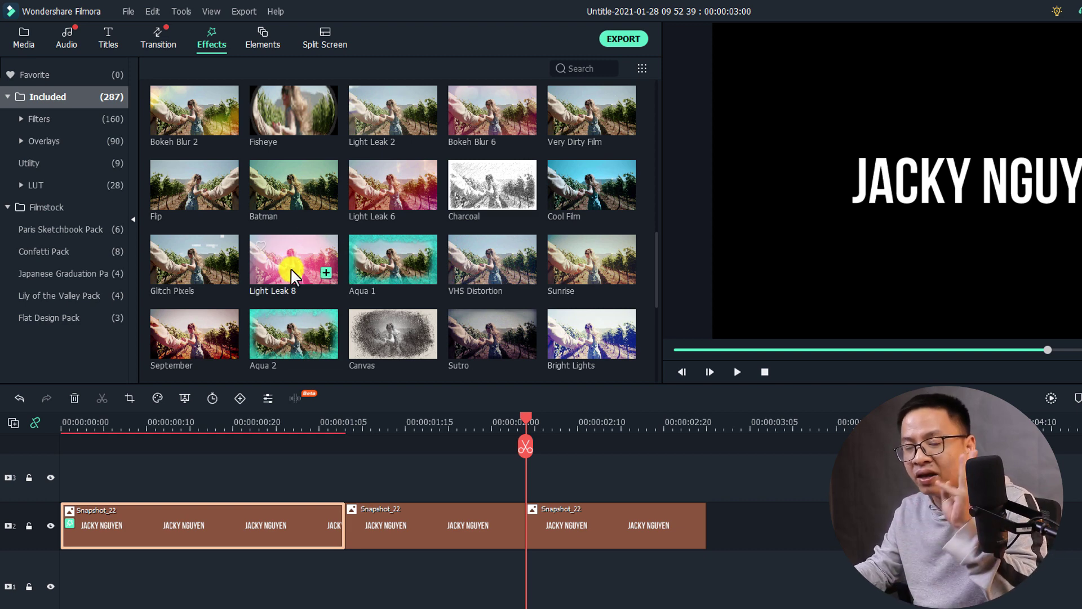
Apply the Chaos 1 filter from Filters > Shake to the first title piece.
{"action": "left_click", "coordinate": [31, 119]}
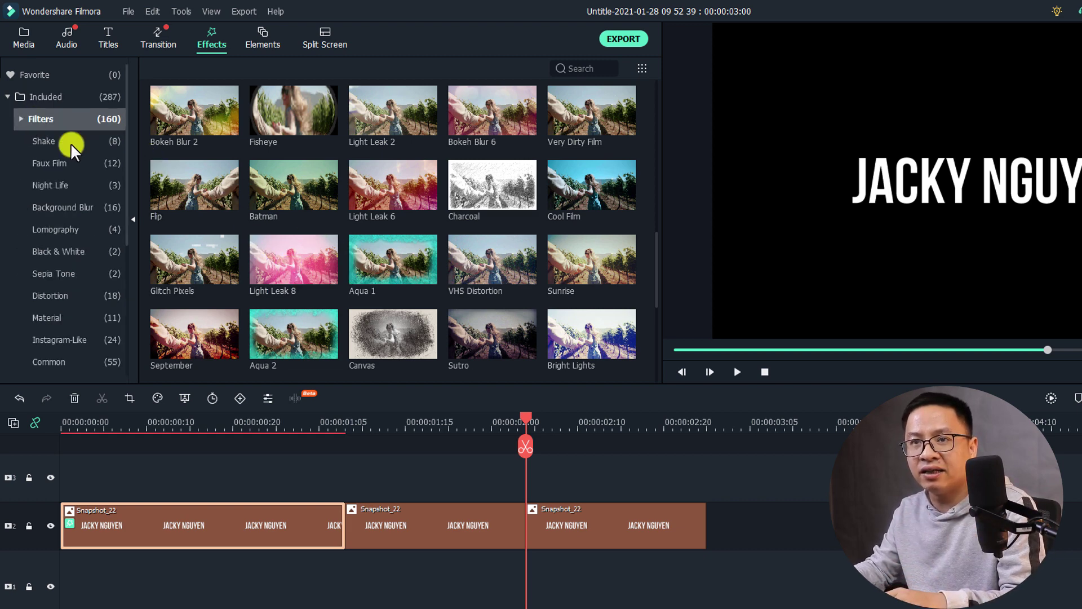
{"action": "left_click", "coordinate": [55, 141]}
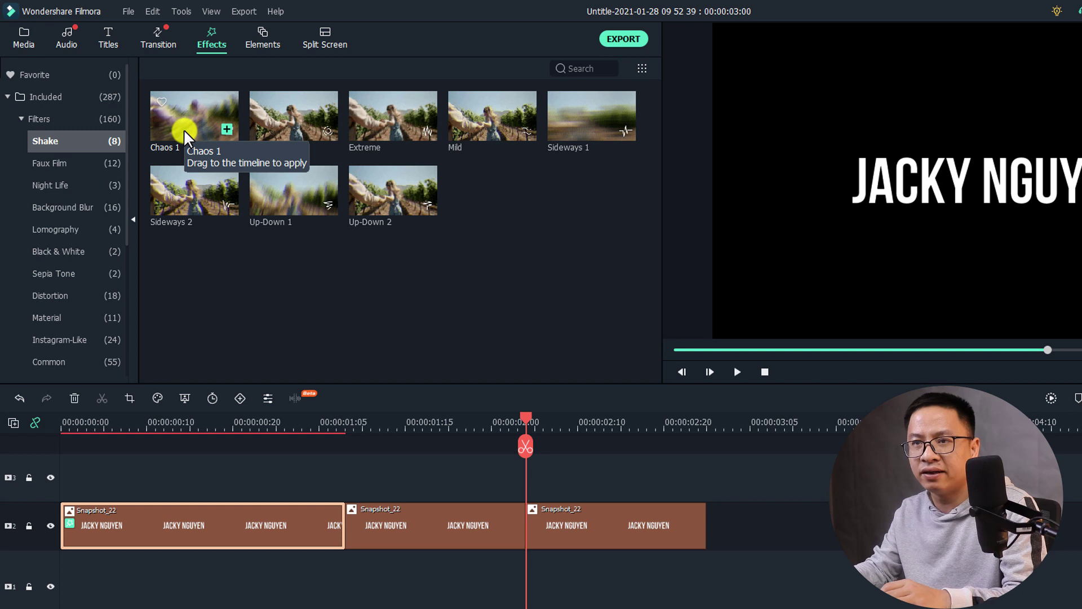
{"action": "left_click_drag", "start_coordinate": [186, 135], "coordinate": [124, 516]}
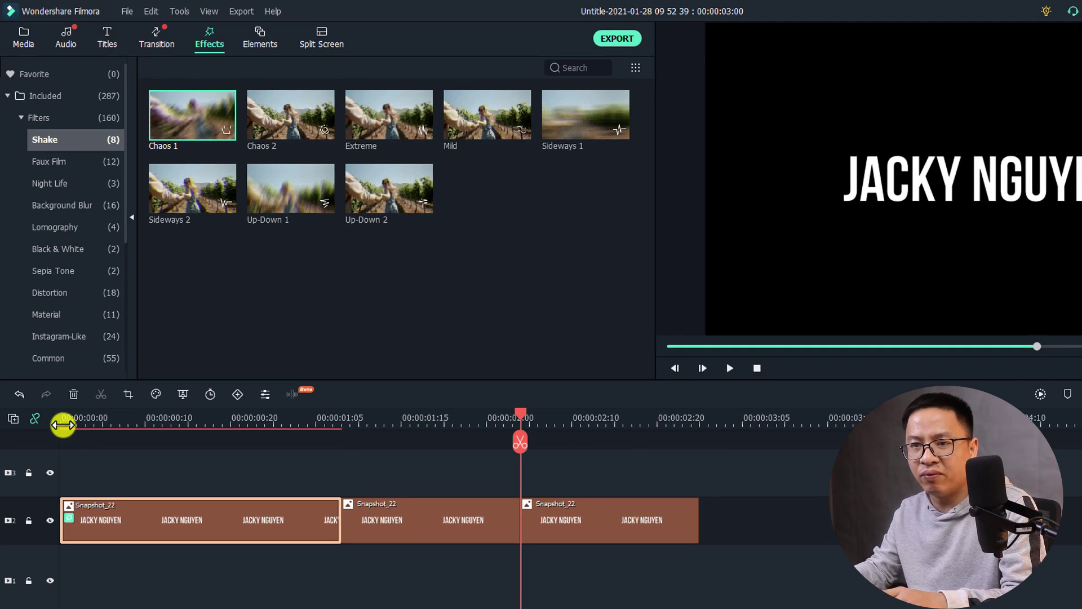
Preview the effected title from the timeline start, then stop playback.
{"action": "left_click", "coordinate": [62, 425]}
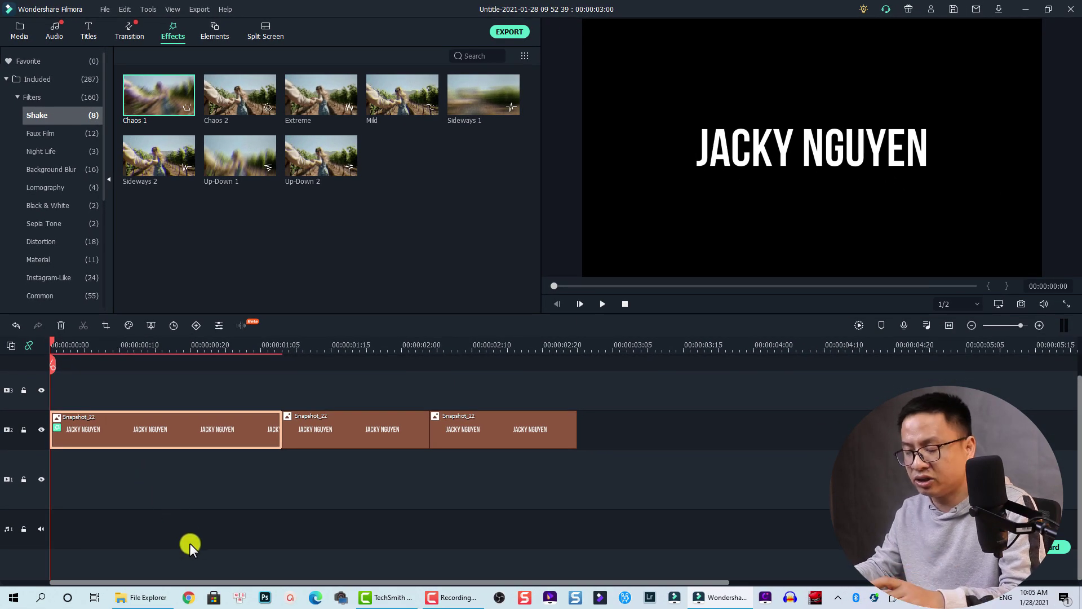
{"action": "key", "text": "space"}
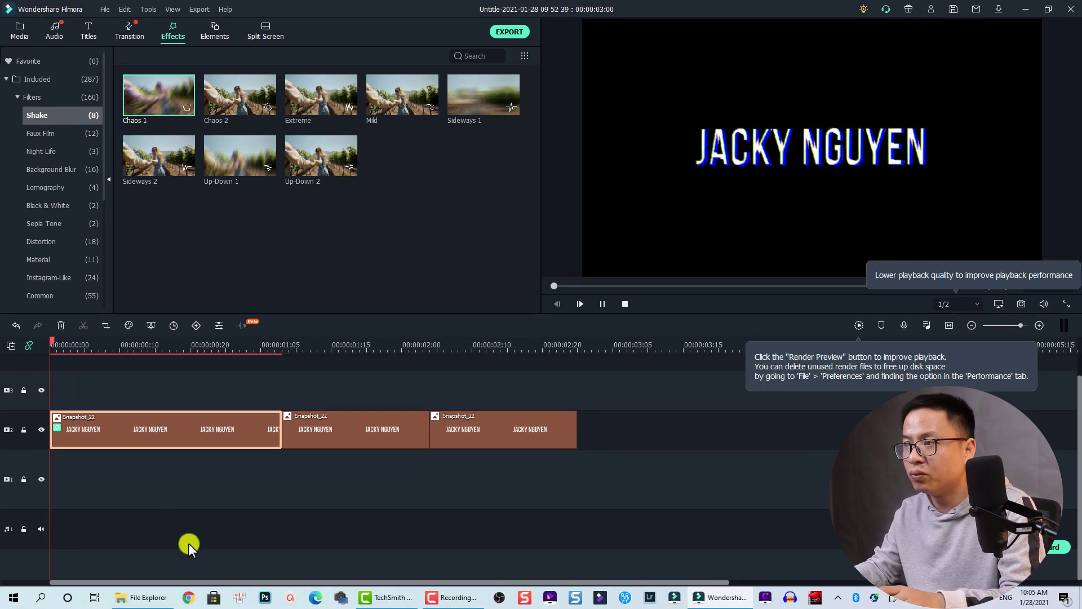
{"action": "key", "text": "space"}
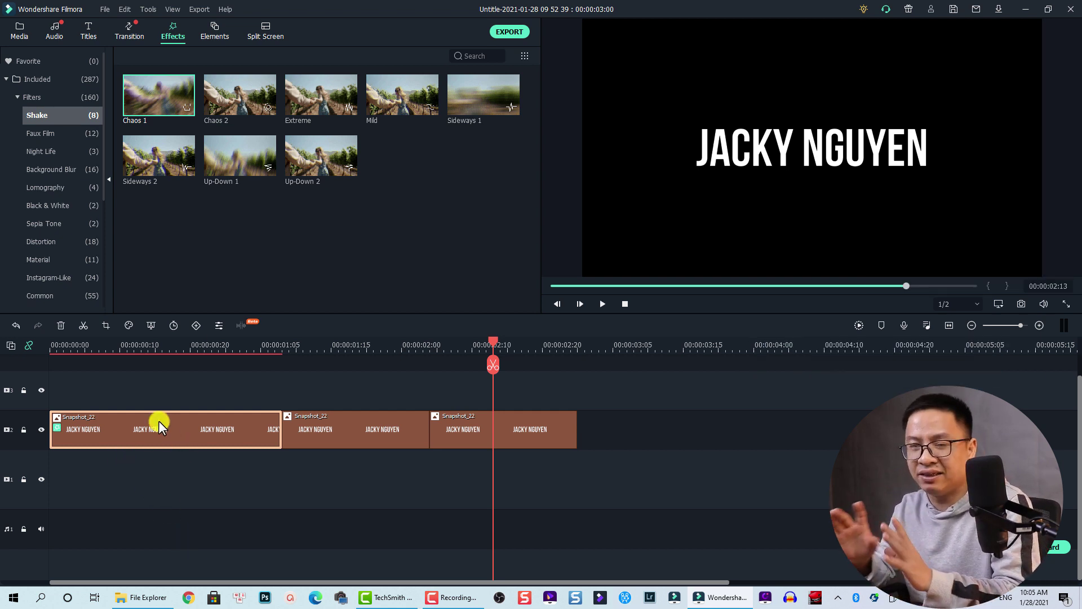
Put the Islands sample video on track 1 under the titles and play from the start.
{"action": "left_click", "coordinate": [13, 34]}
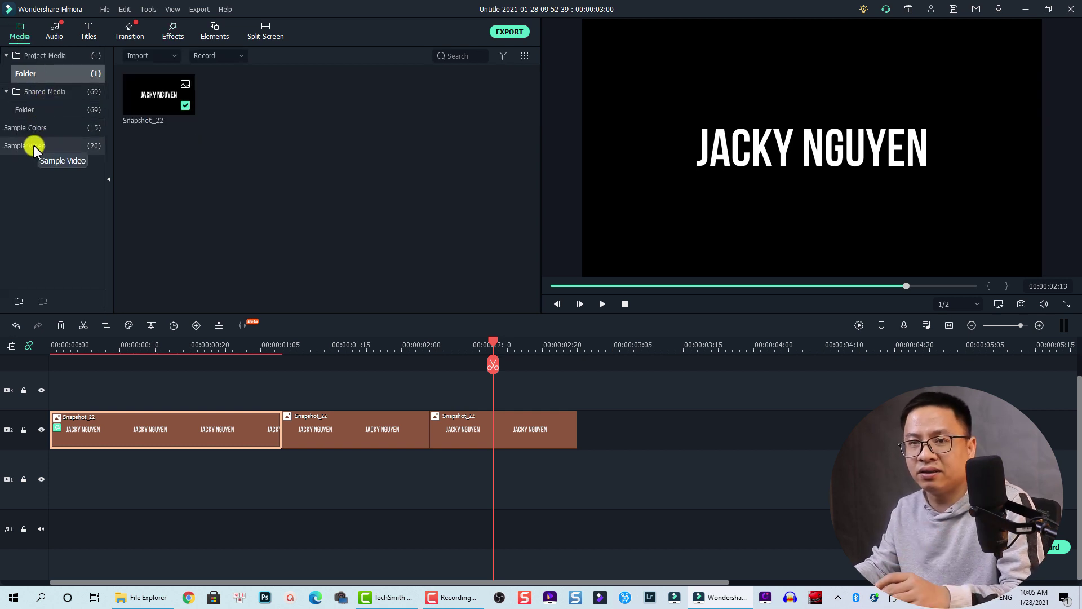
{"action": "left_click", "coordinate": [32, 144]}
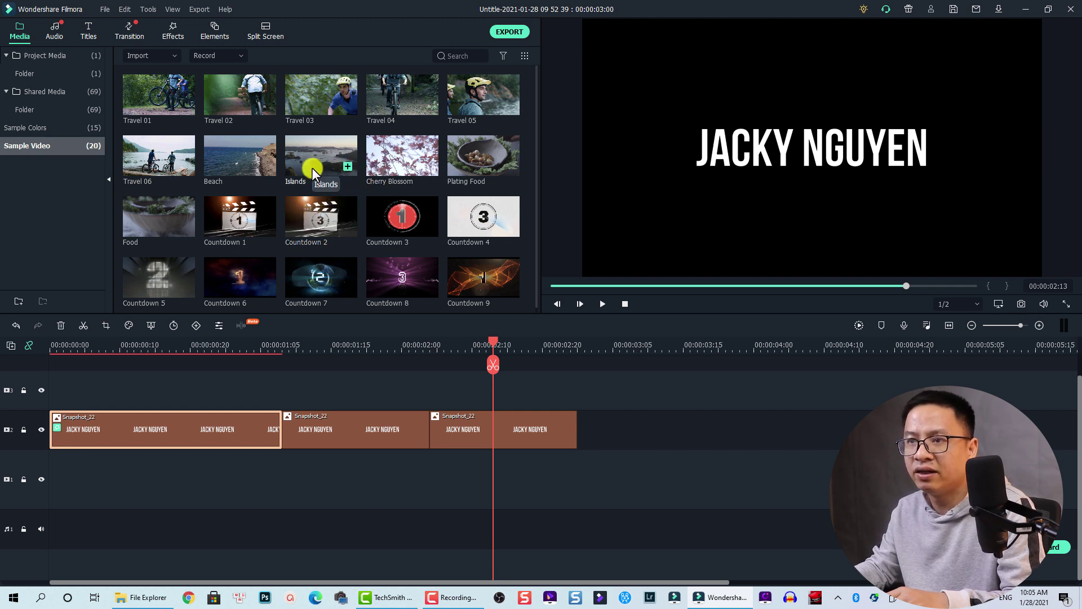
{"action": "left_click_drag", "start_coordinate": [313, 167], "coordinate": [401, 475]}
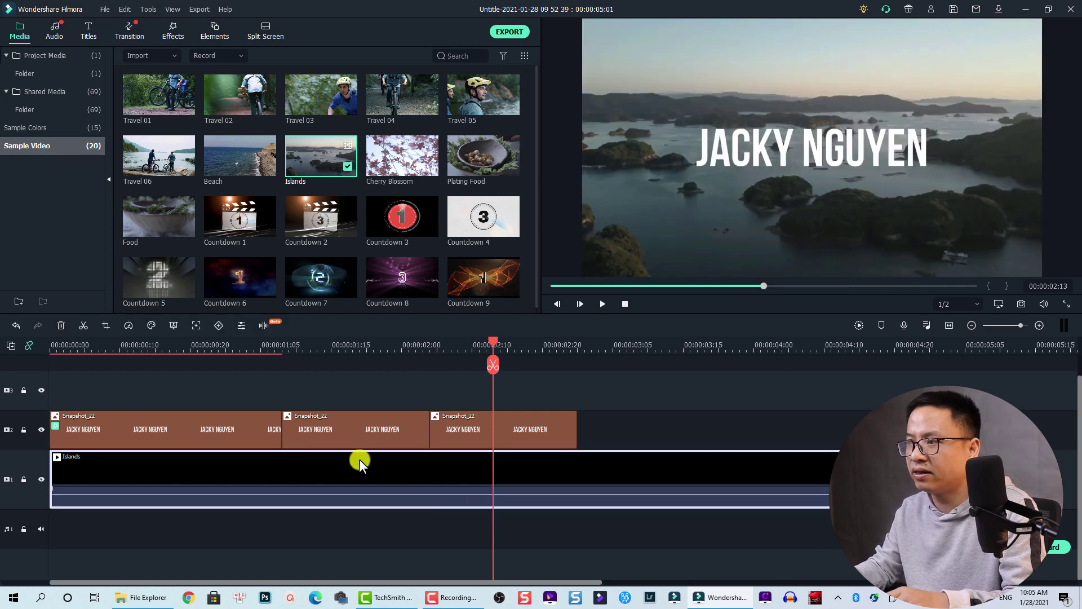
{"action": "left_click", "coordinate": [51, 347]}
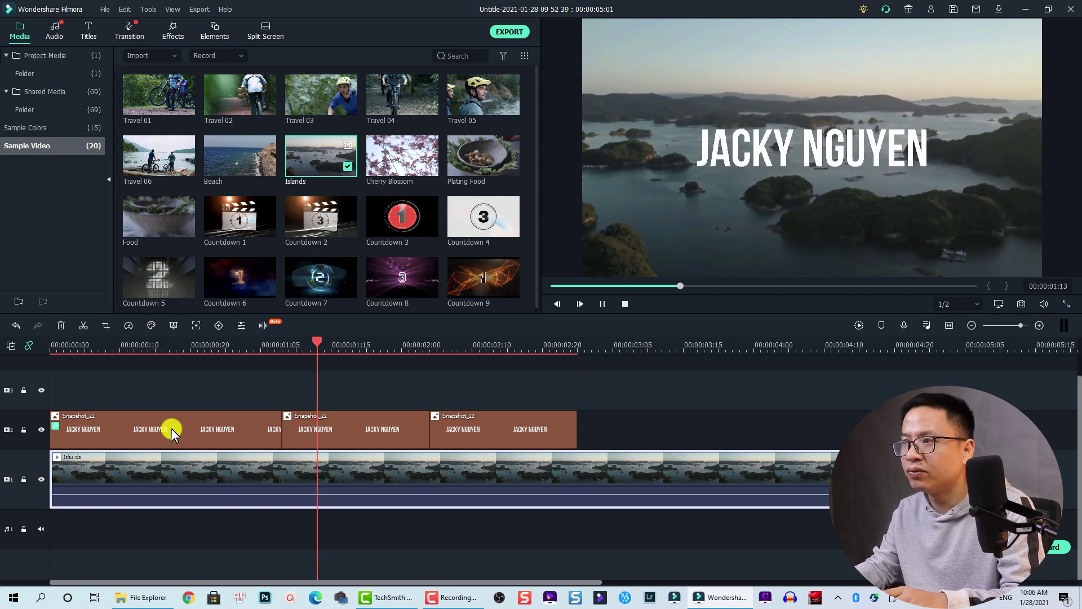
{"action": "key", "text": "space"}
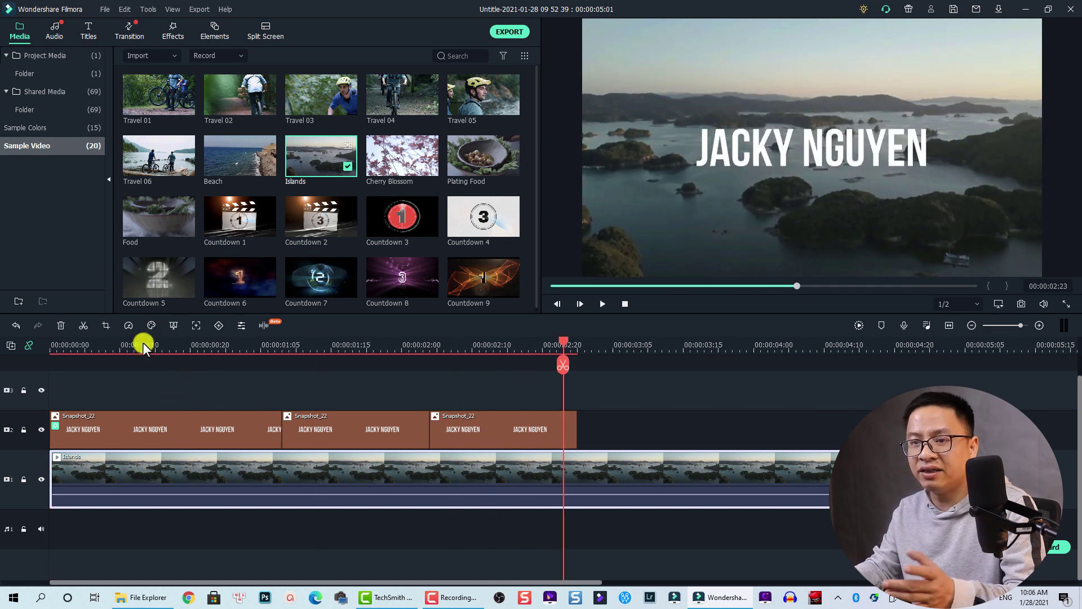
Copy the effects from the first Snapshot_22 title clip.
{"action": "left_click", "coordinate": [141, 344]}
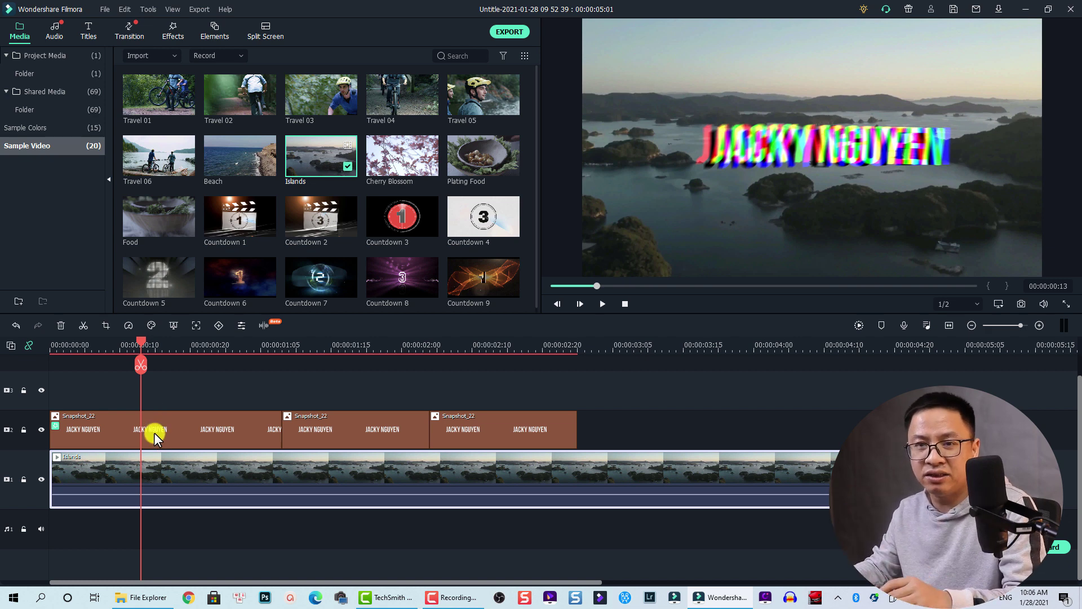
{"action": "left_click", "coordinate": [154, 431]}
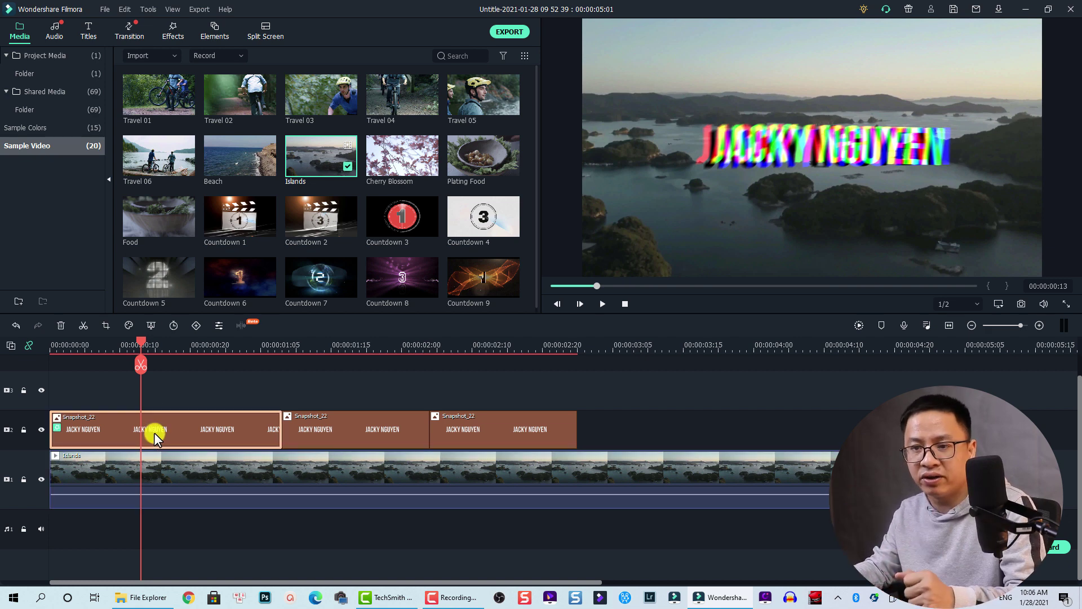
{"action": "right_click", "coordinate": [154, 432]}
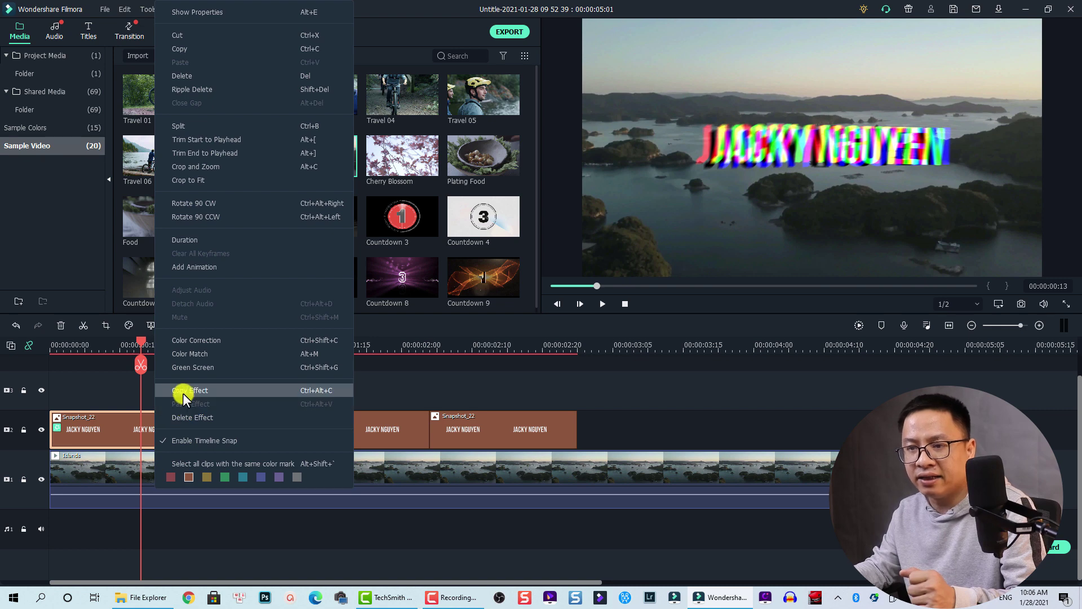
{"action": "left_click", "coordinate": [182, 393]}
Paste the copied effects onto the third Snapshot_22 title clip.
{"action": "left_click", "coordinate": [495, 361]}
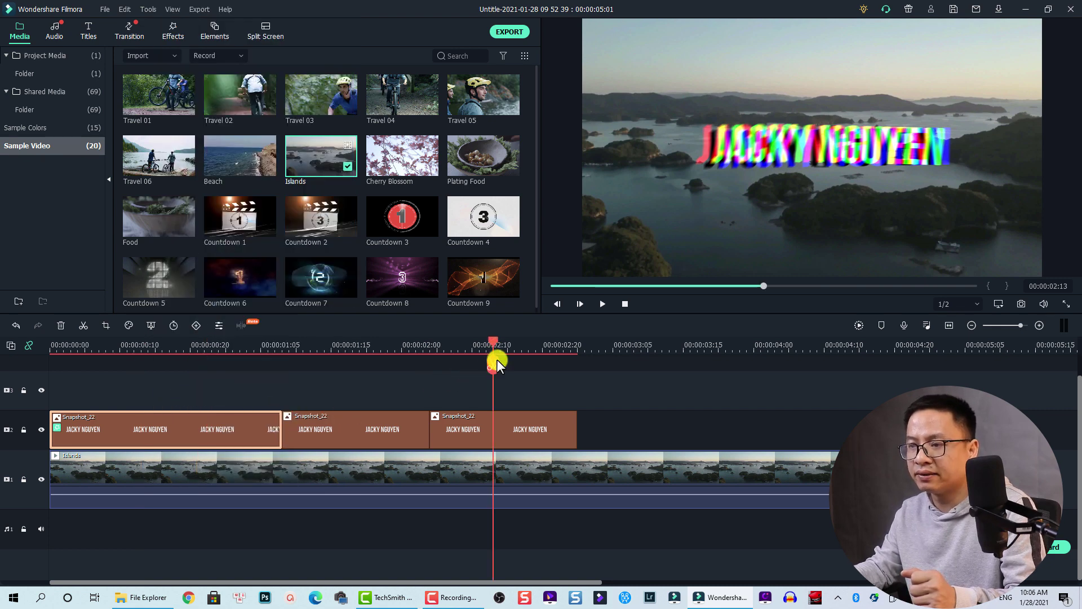
{"action": "left_click", "coordinate": [506, 427]}
{"action": "right_click", "coordinate": [506, 427]}
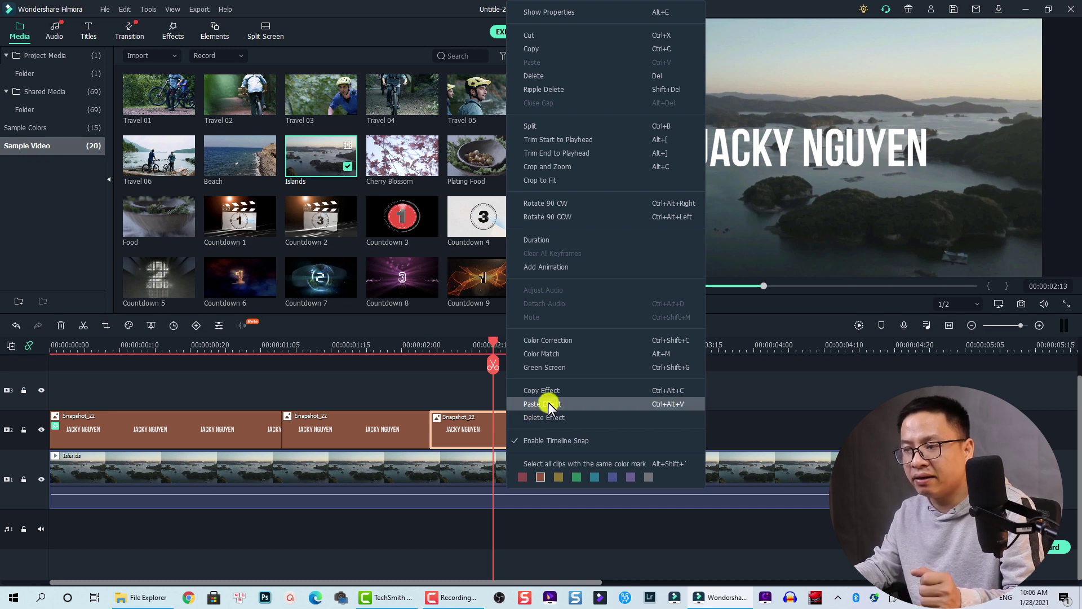
{"action": "left_click", "coordinate": [548, 403]}
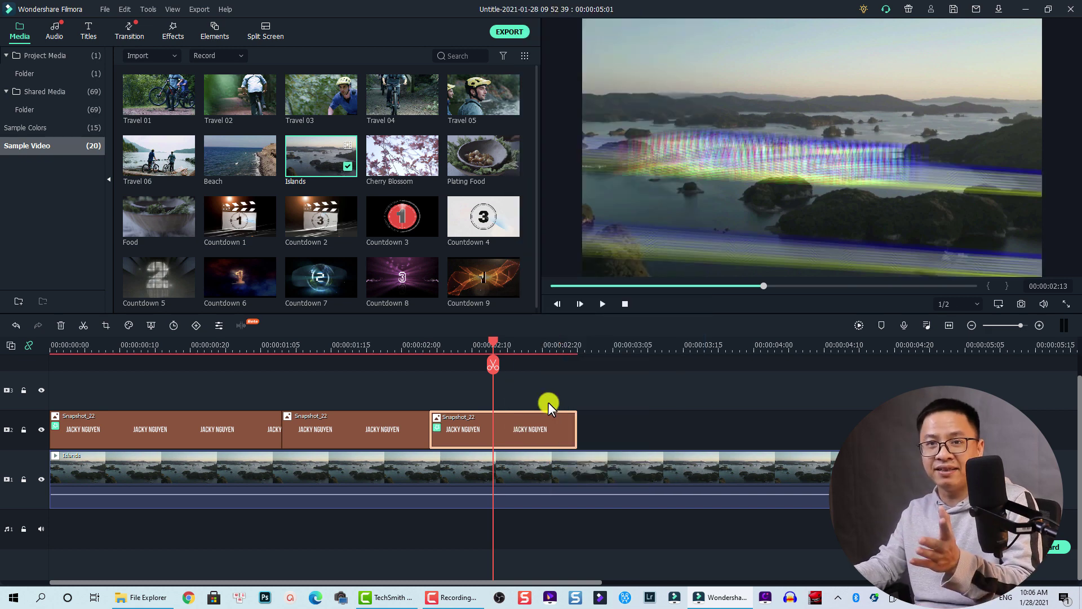
Render the timeline preview and play the glitch title sequence from 00:00:00:00.
{"action": "left_click", "coordinate": [57, 345]}
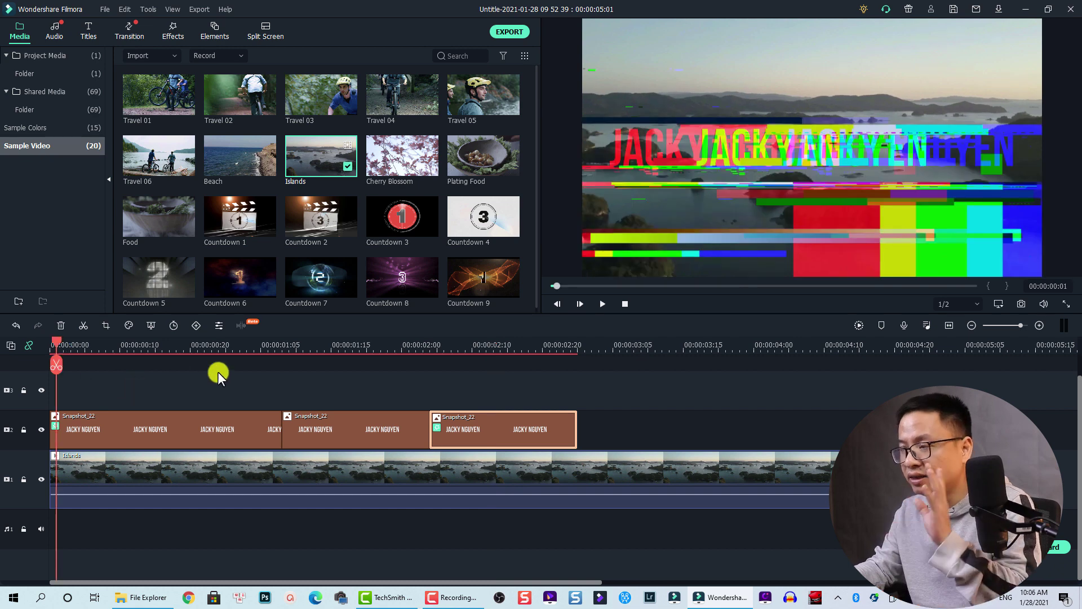
{"action": "left_click", "coordinate": [859, 325]}
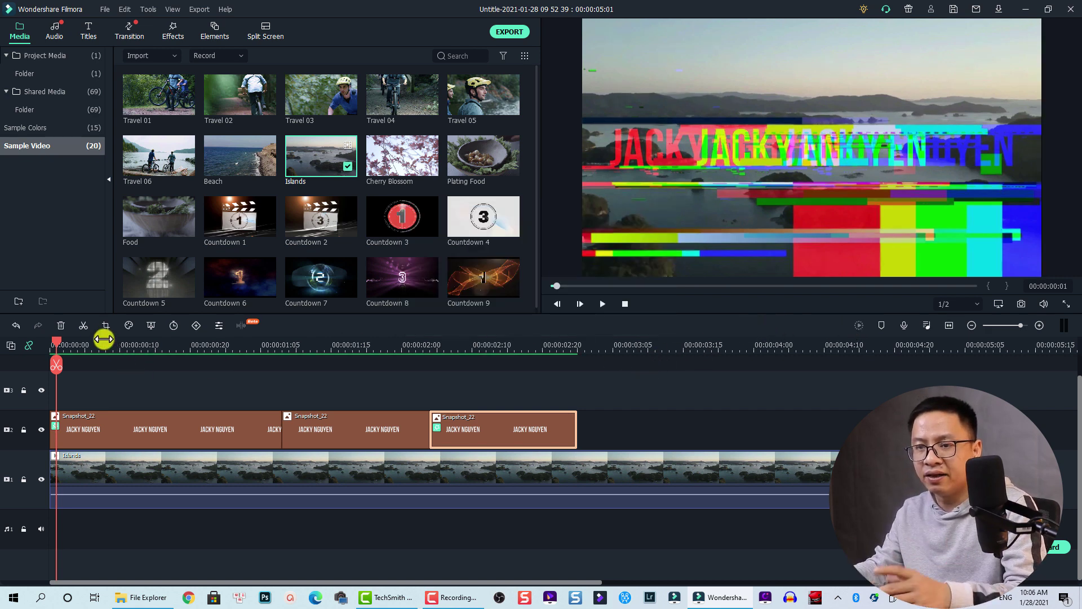
{"action": "left_click", "coordinate": [55, 345]}
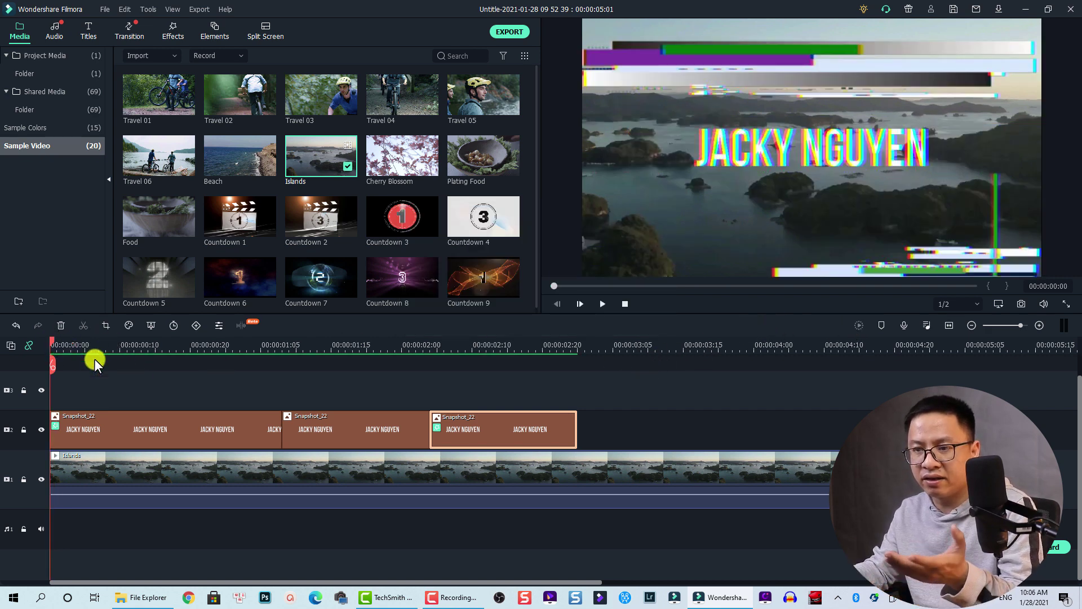
{"action": "key", "text": "space"}
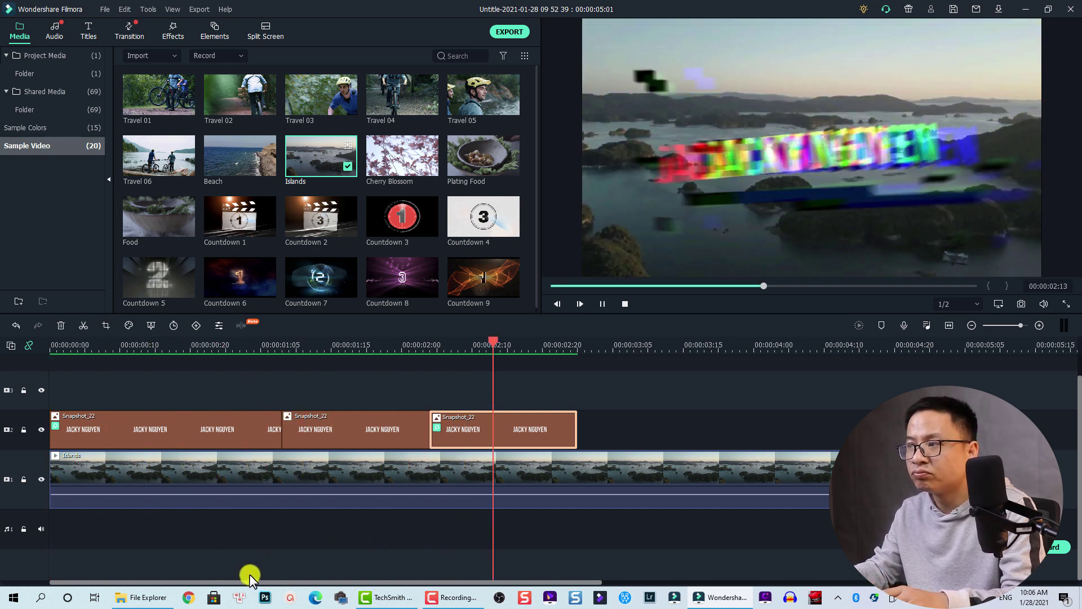
{"action": "key", "text": "space"}
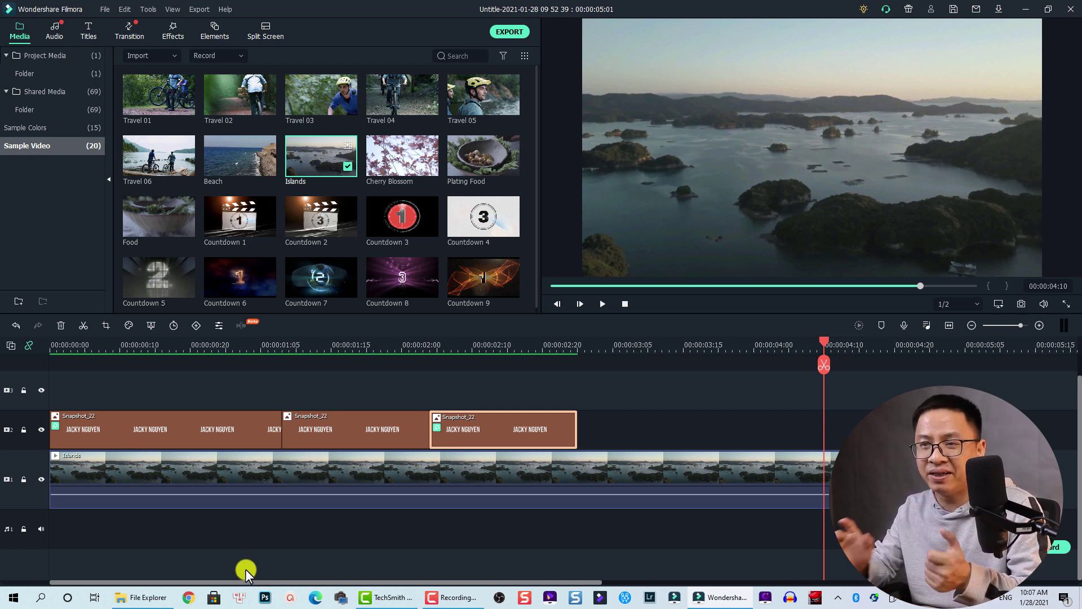
Place the My Music T1 glitch sound on audio track 1 at 0:00 and beneath the third title.
{"action": "left_click", "coordinate": [55, 35]}
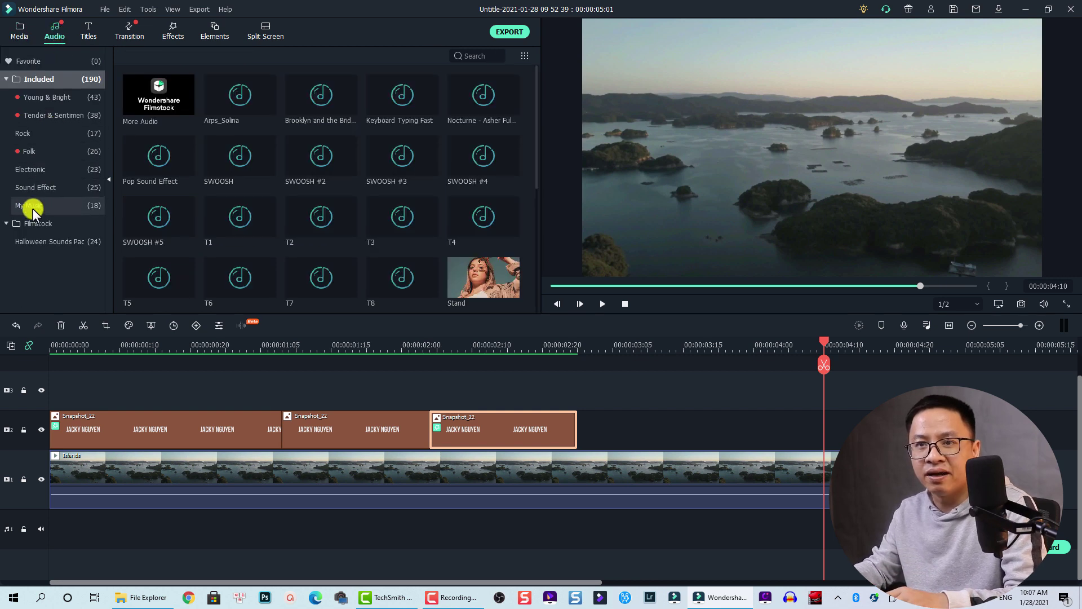
{"action": "left_click", "coordinate": [32, 207]}
{"action": "left_click", "coordinate": [150, 226]}
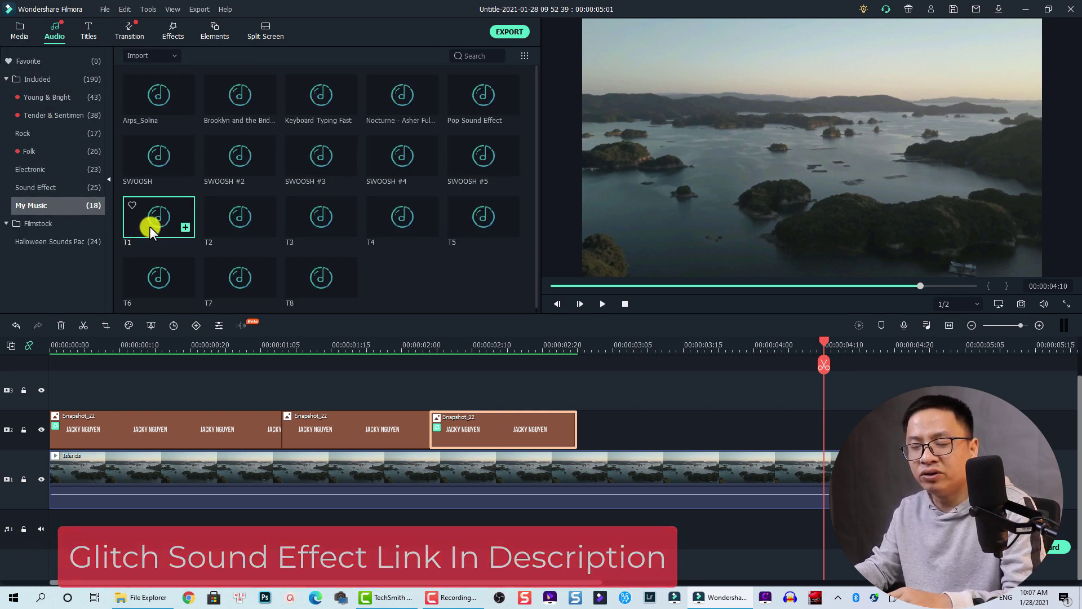
{"action": "left_click_drag", "start_coordinate": [150, 228], "coordinate": [42, 522]}
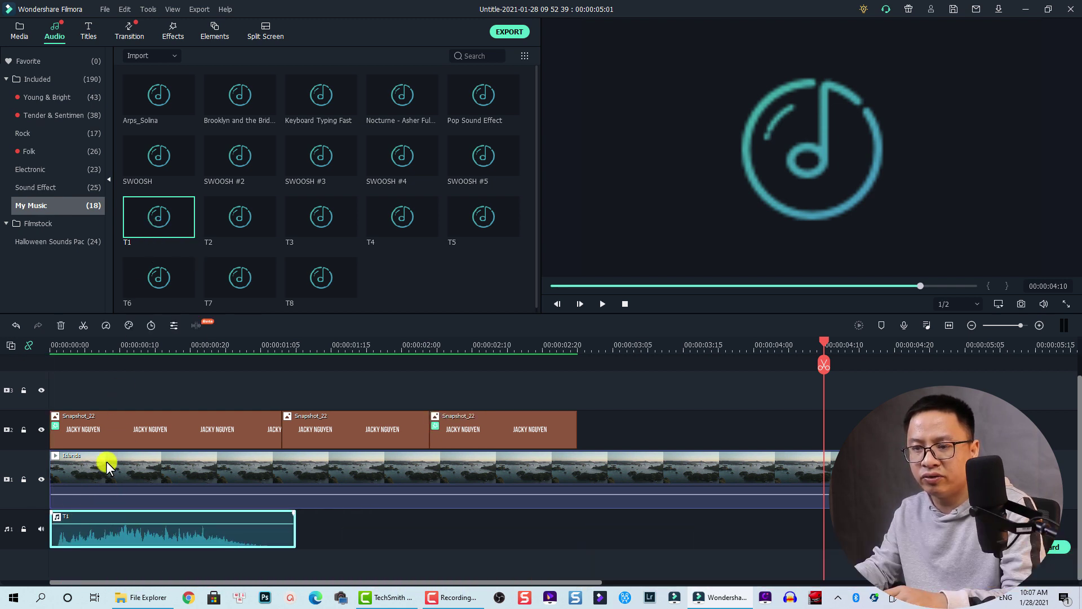
{"action": "left_click_drag", "start_coordinate": [150, 239], "coordinate": [431, 523]}
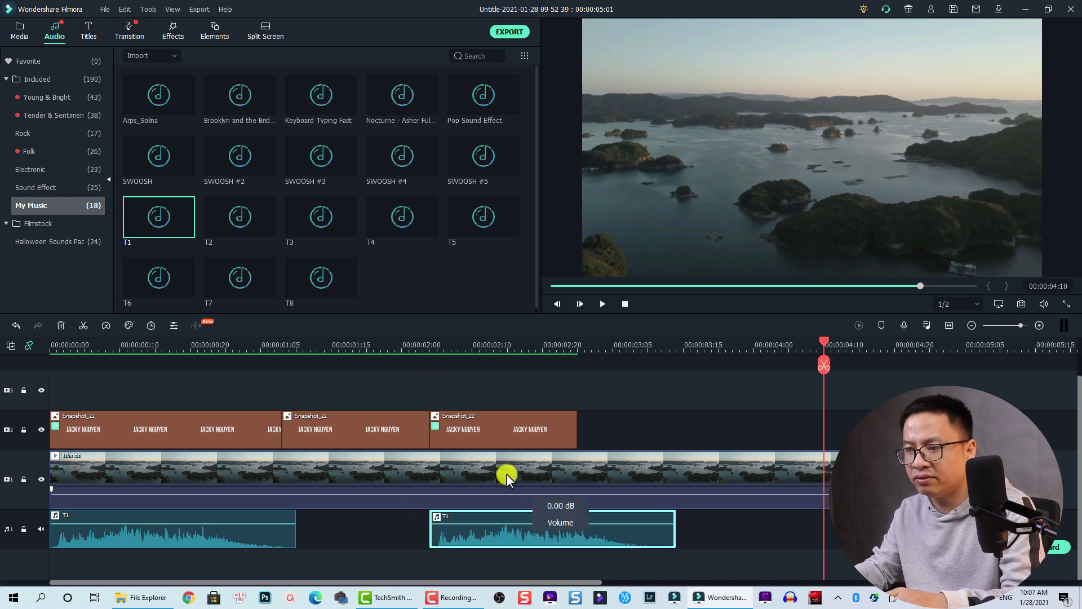
{"action": "left_click", "coordinate": [949, 327]}
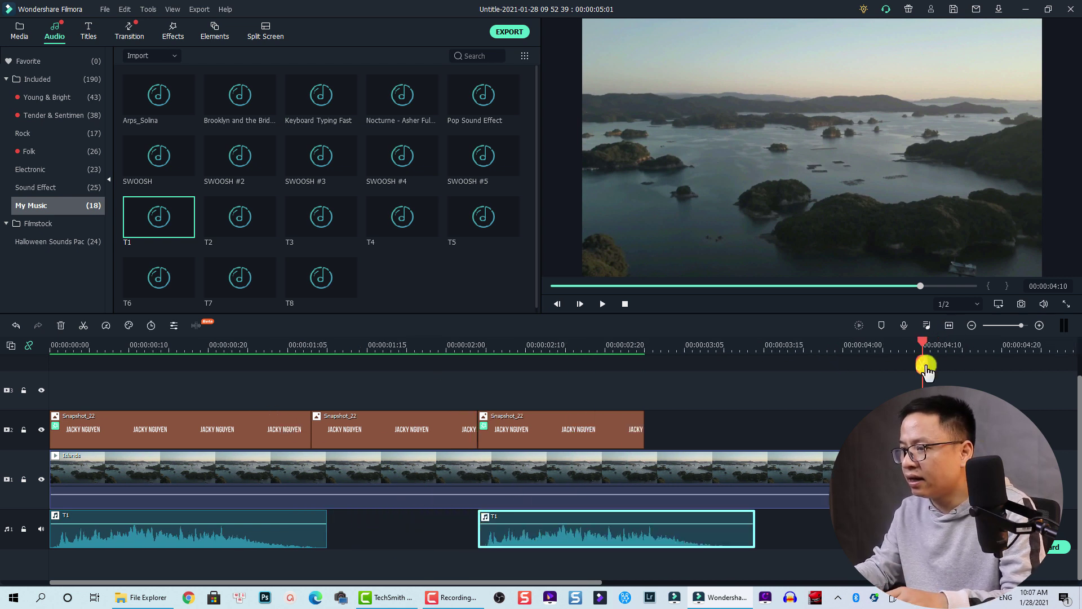
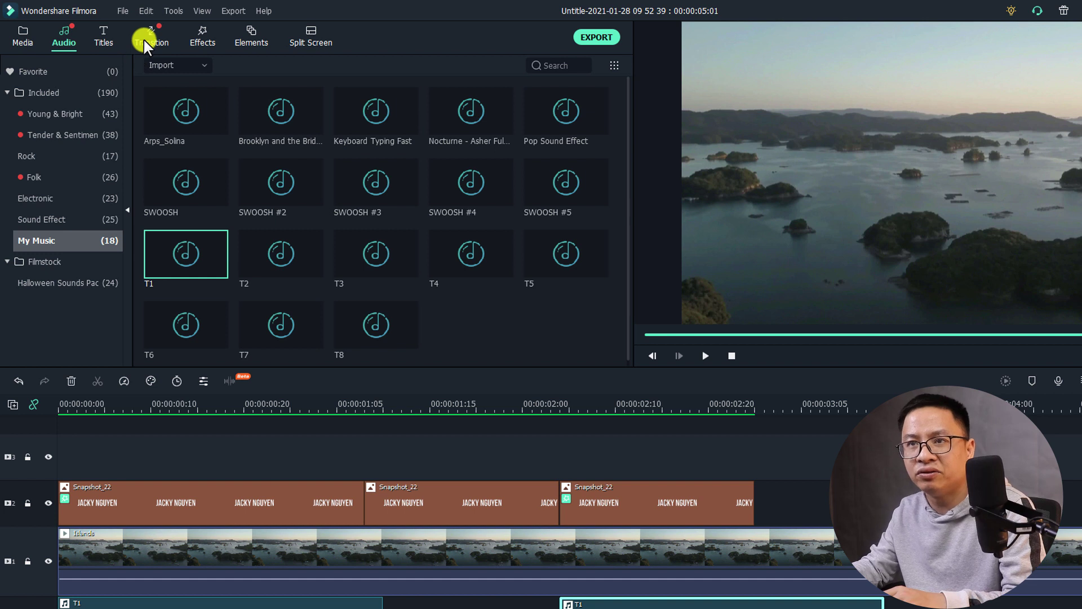
Show the Included collection of 233 transitions in the Transition library and browse them.
{"action": "left_click", "coordinate": [147, 39]}
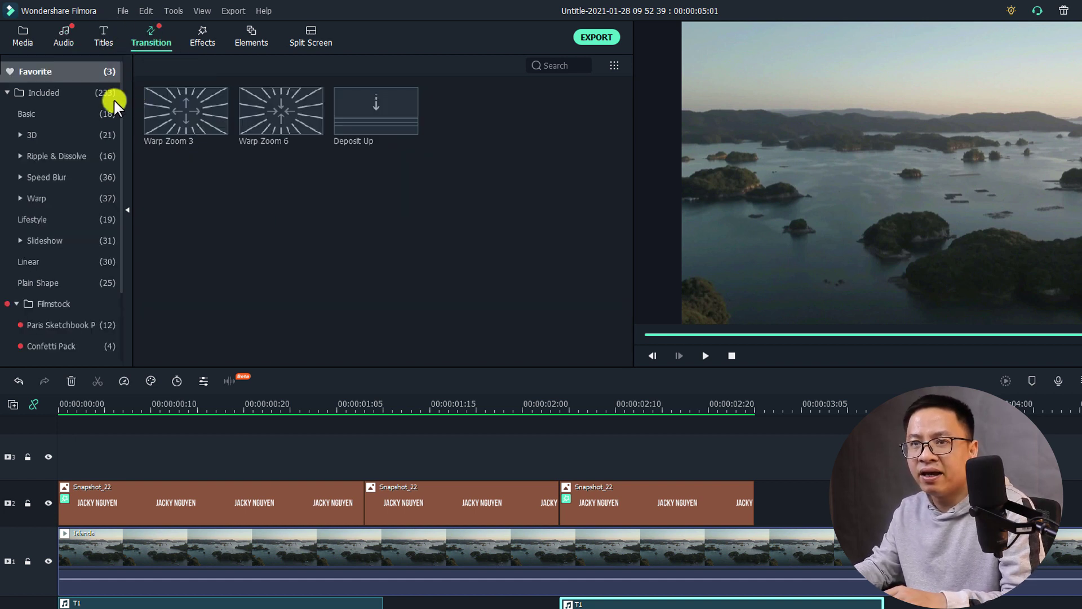
{"action": "left_click", "coordinate": [29, 93]}
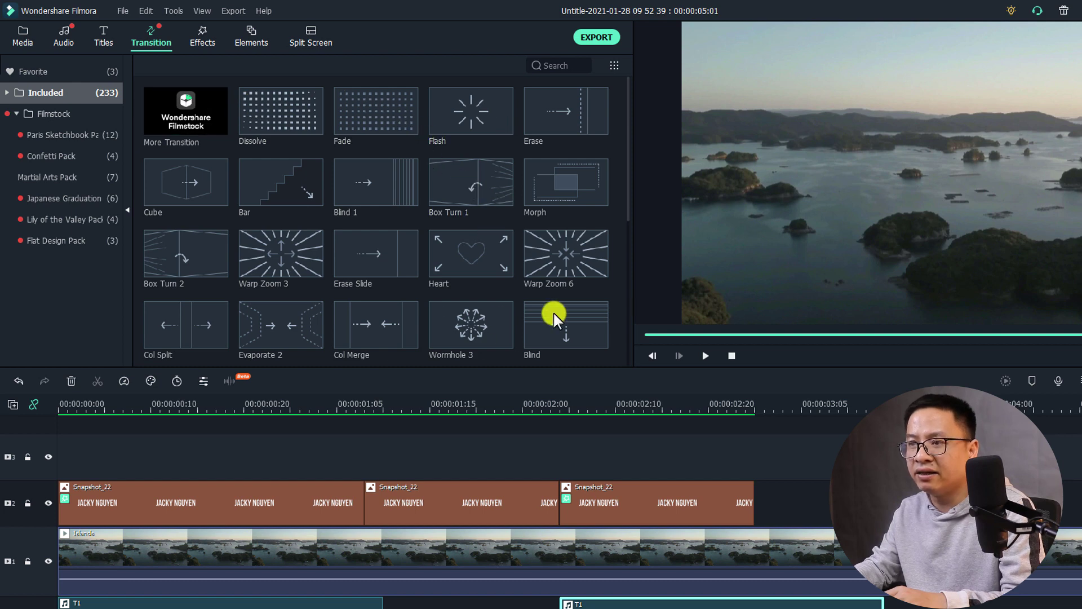
{"action": "mouse_move", "coordinate": [544, 326]}
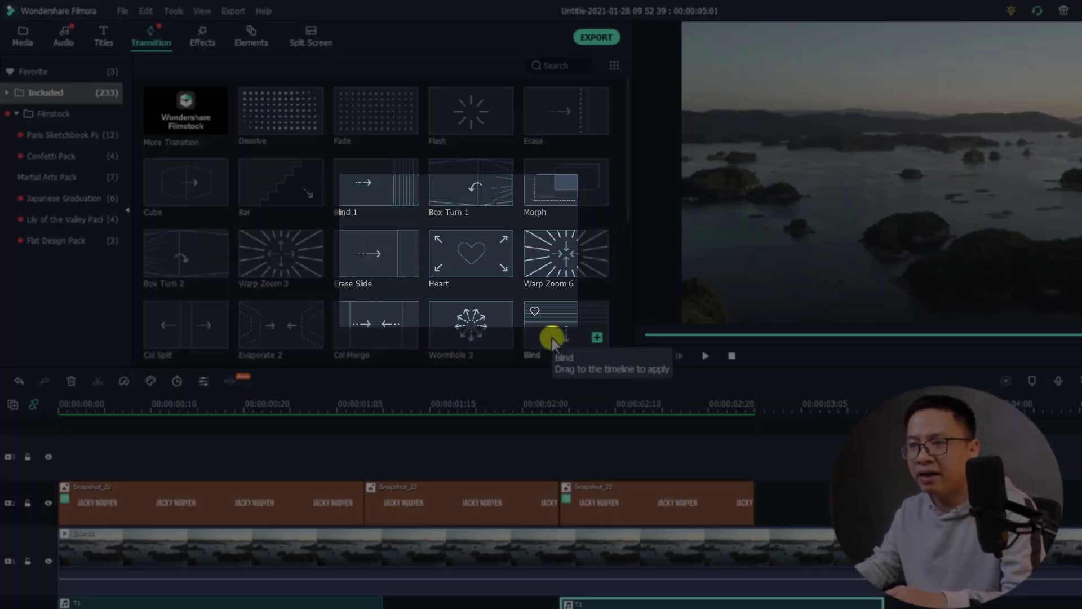
{"action": "mouse_move", "coordinate": [377, 202]}
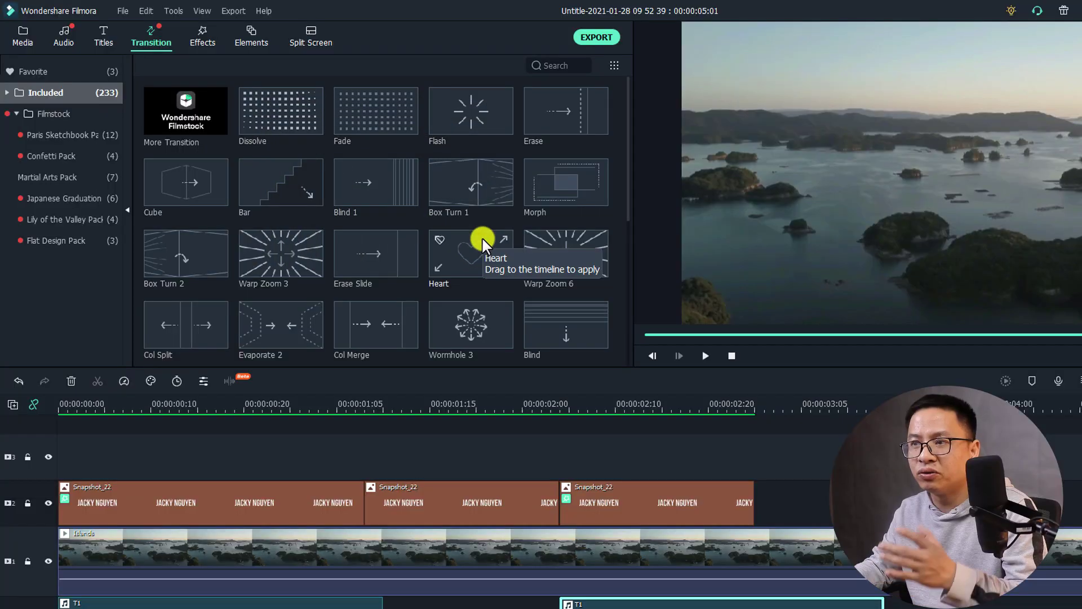
{"action": "scroll", "coordinate": [550, 311], "scroll_direction": "down", "scroll_amount": 3}
{"action": "scroll", "coordinate": [550, 298], "scroll_direction": "up", "scroll_amount": 3}
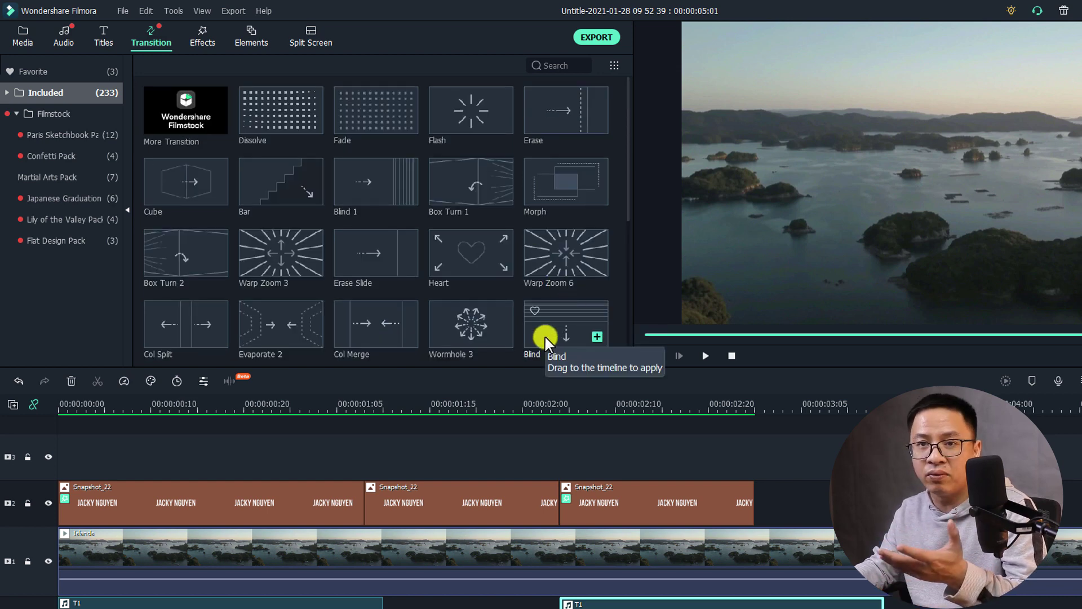
Place a Blind transition between the first two title clips and adjust its length.
{"action": "left_click_drag", "start_coordinate": [546, 338], "coordinate": [341, 496]}
{"action": "left_click_drag", "start_coordinate": [561, 505], "coordinate": [412, 509]}
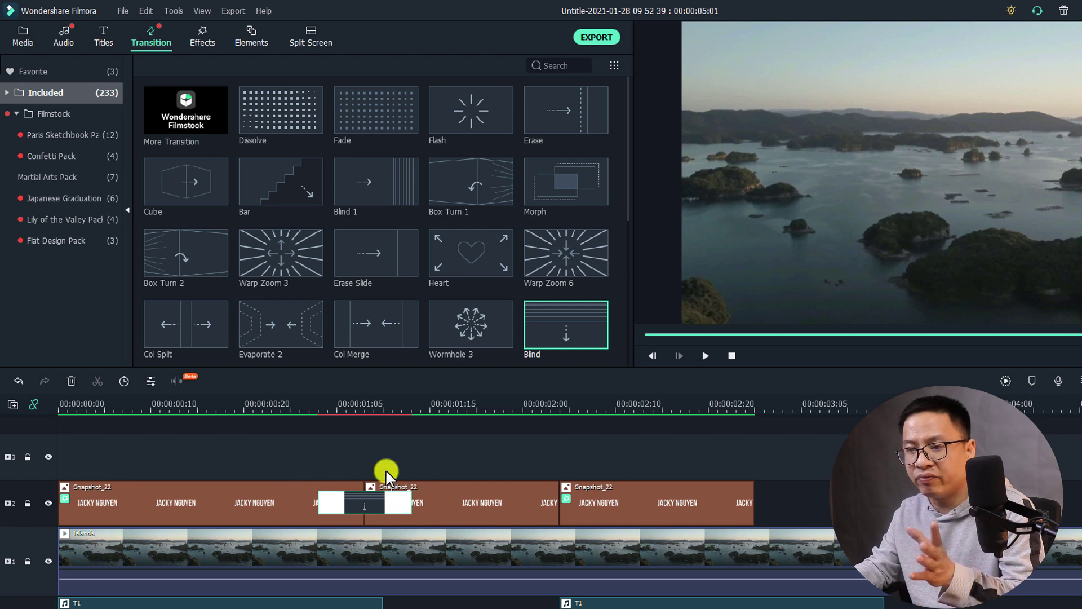
Add Blind between the second and third title clips, then move the playhead near the start.
{"action": "left_click_drag", "start_coordinate": [540, 354], "coordinate": [545, 484]}
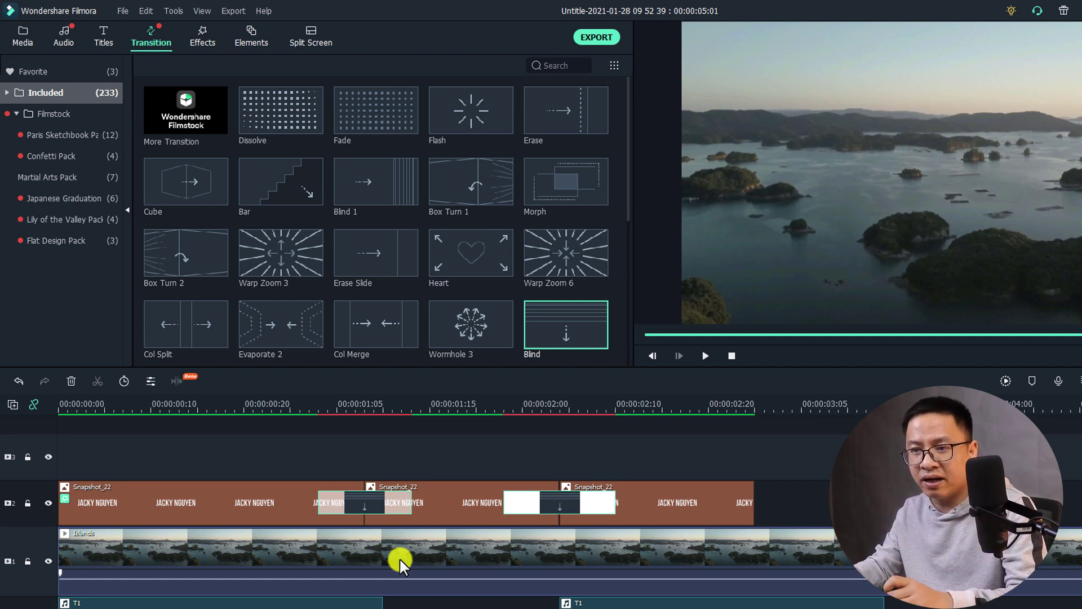
{"action": "left_click_drag", "start_coordinate": [186, 412], "coordinate": [160, 412]}
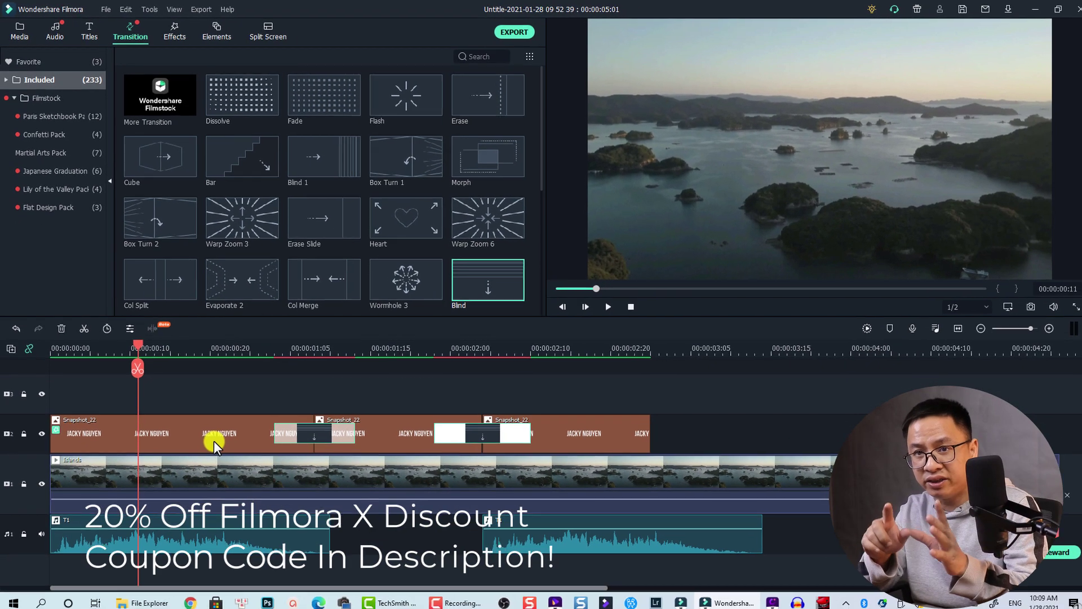
Play the timeline in the preview through the JACKY NGUYEN titles, then pause.
{"action": "key", "text": "space"}
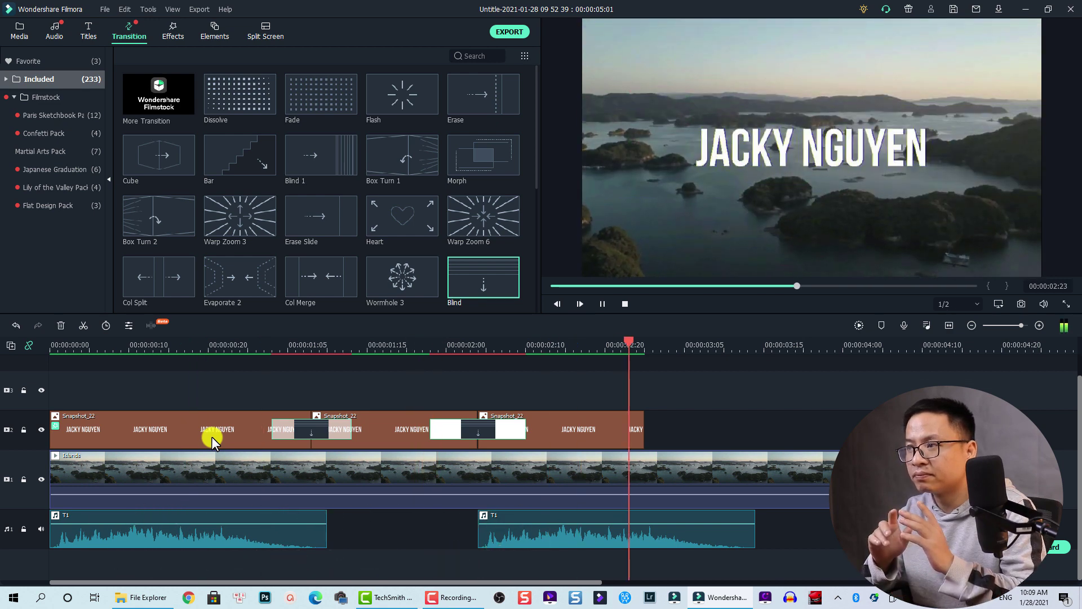
{"action": "key", "text": "space"}
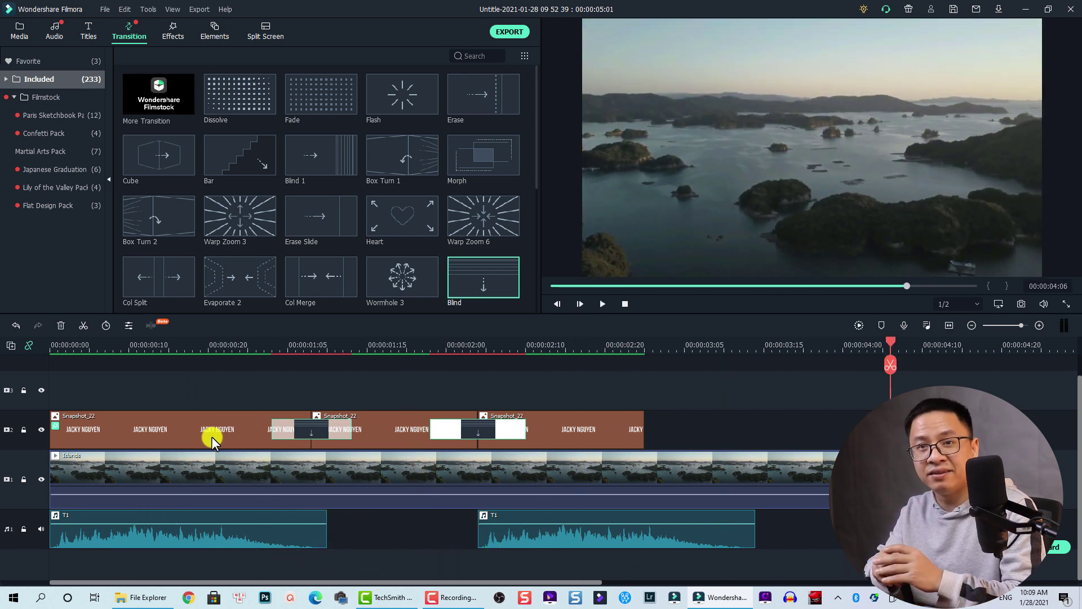